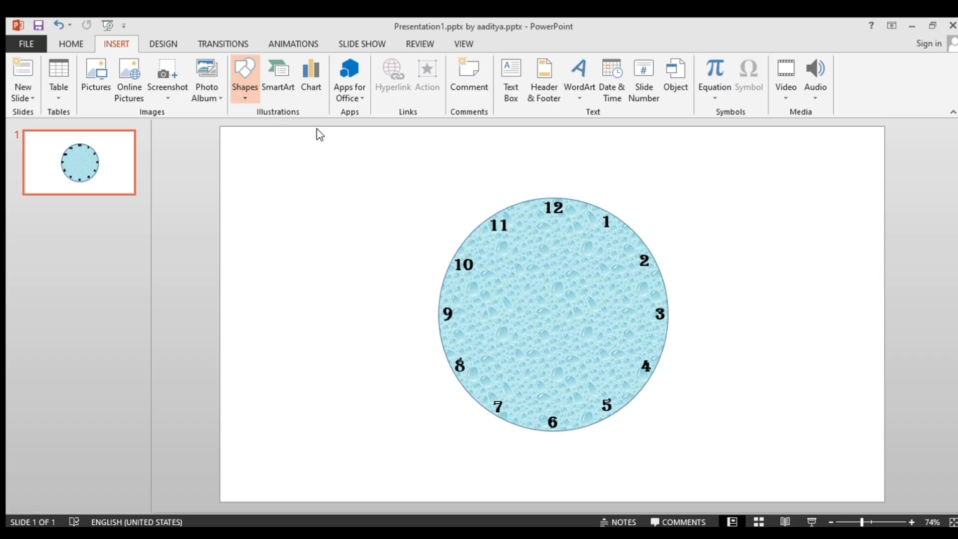
Draw a narrow black-filled triangle about 1.17 in high and 0.3 in wide on the blank area beside the clock face.
mouse_move(286, 183)
left_mouse_down()
mouse_move(306, 274)
mouse_move(300, 262)
left_mouse_up()
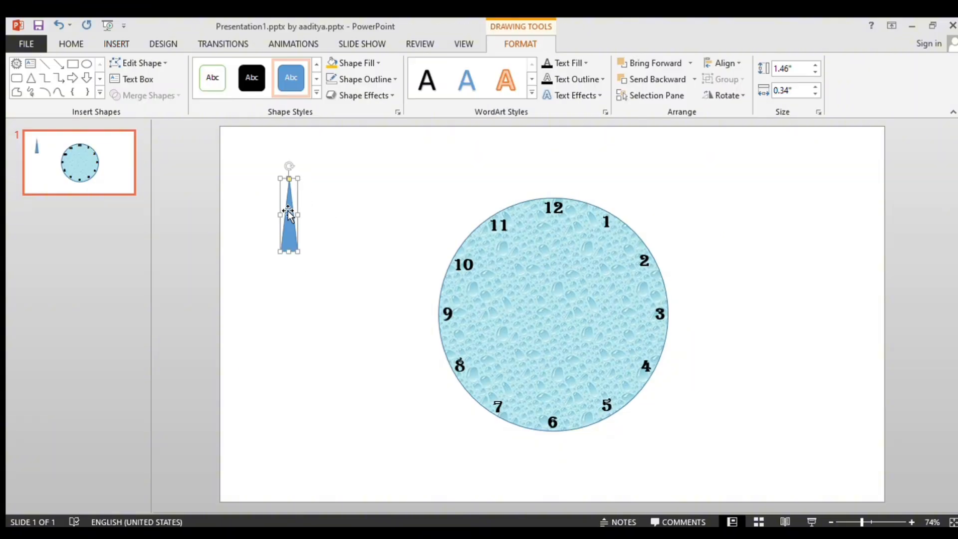
left_click(371, 64)
left_click(346, 136)
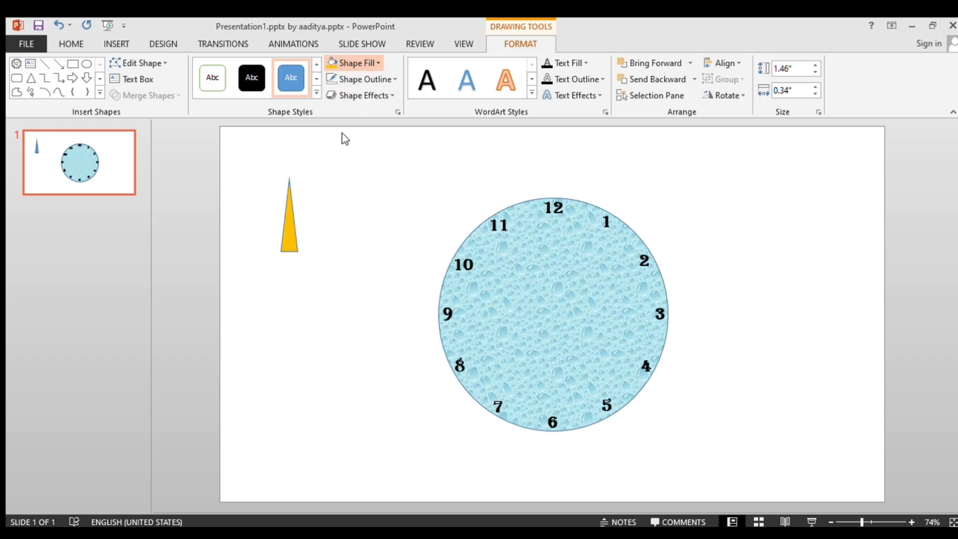
left_click(337, 91)
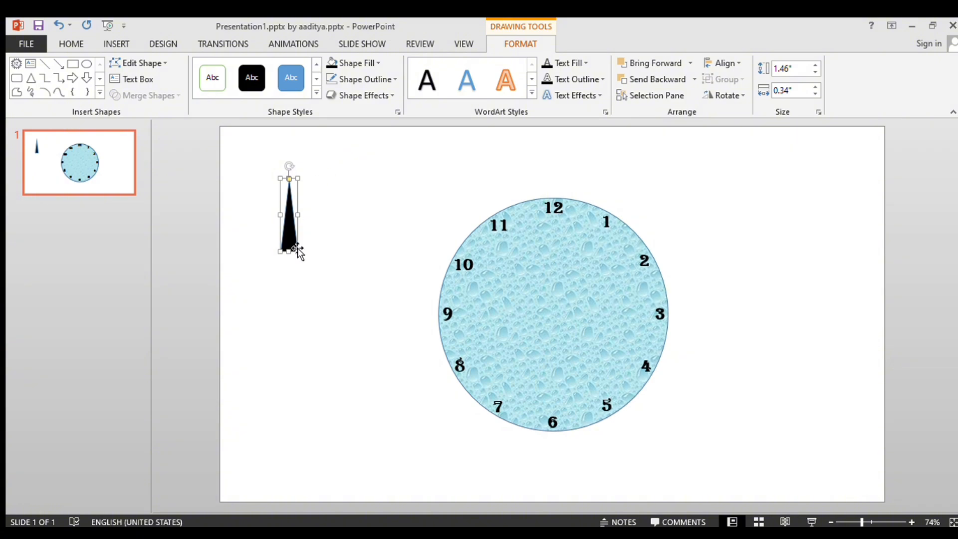
left_click_drag(298, 255, 301, 250)
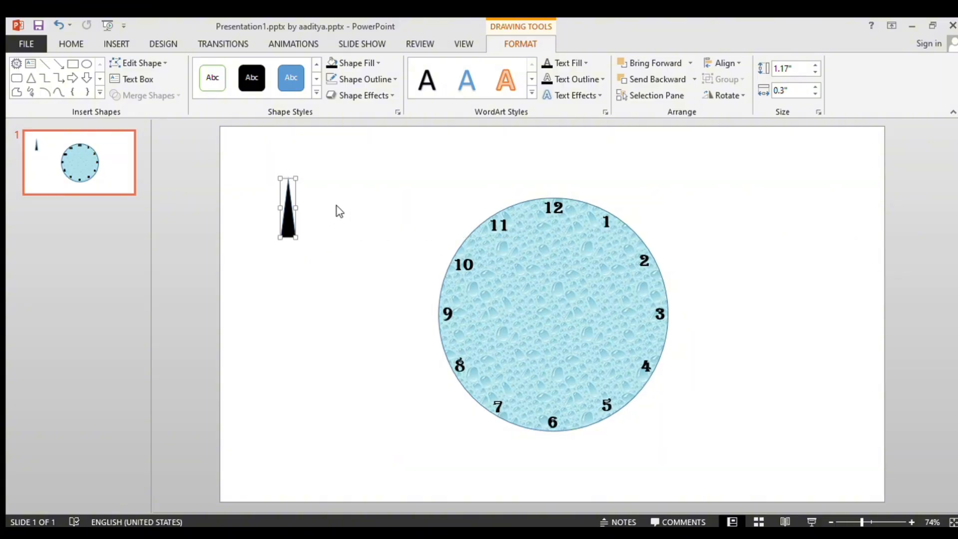
Duplicate the black triangle, flip the copy vertically and place it base to base beneath the original.
key("ctrl+d")
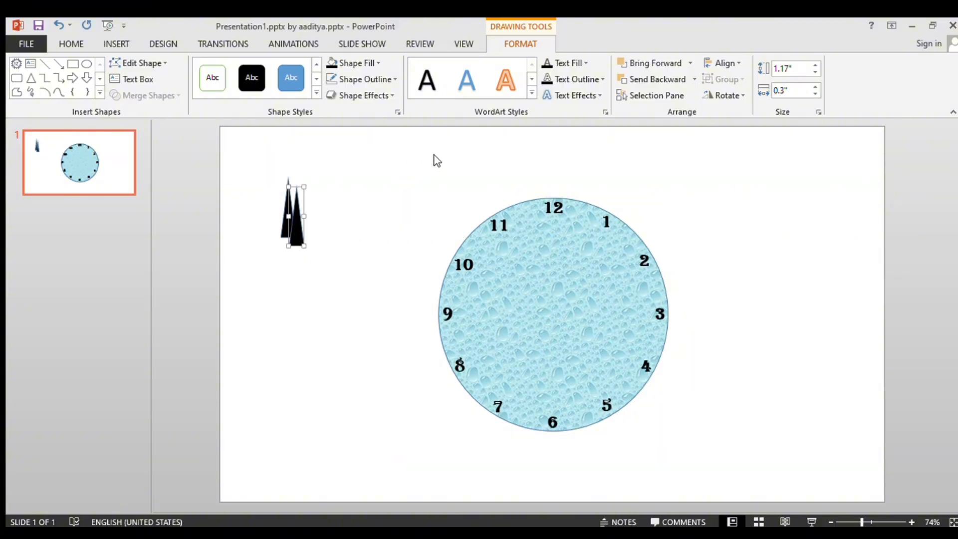
left_click(742, 97)
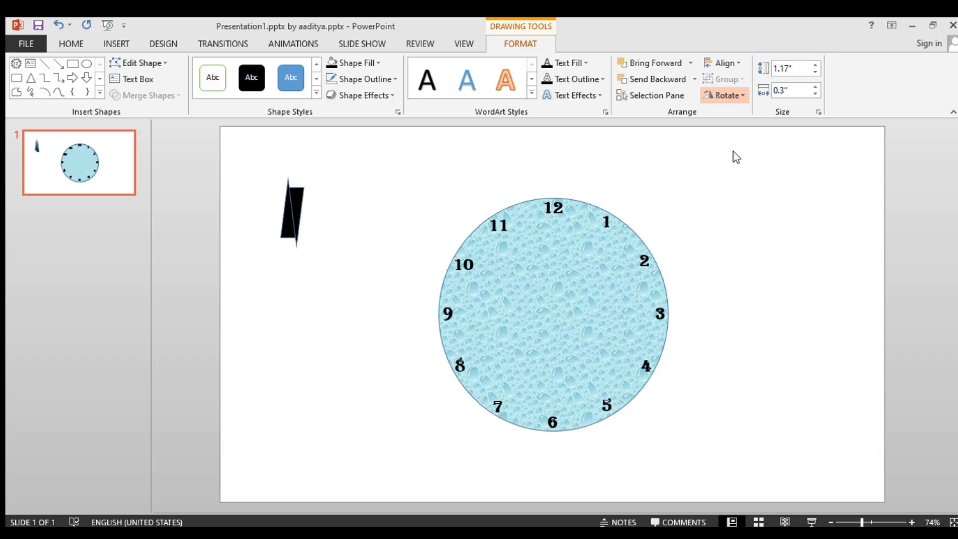
left_click(735, 146)
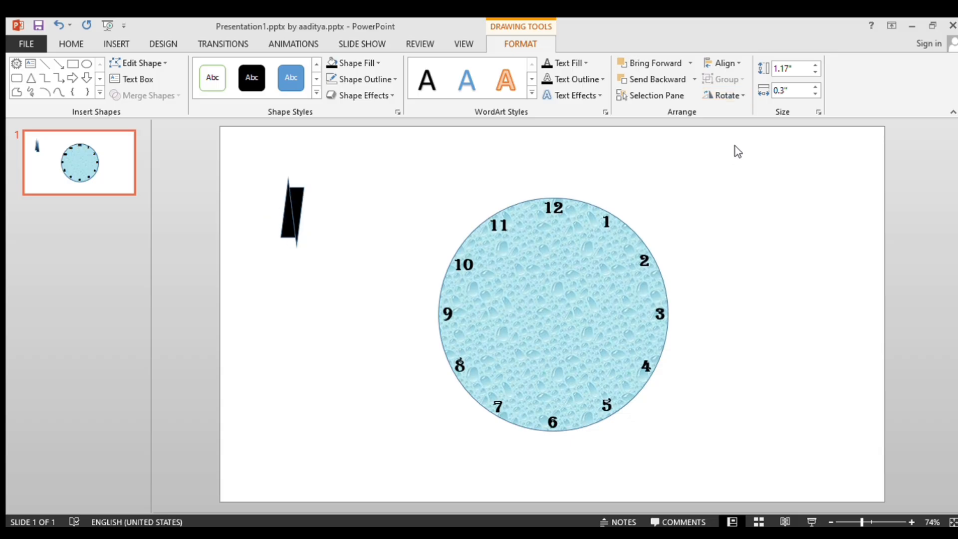
left_click_drag(300, 202, 287, 250)
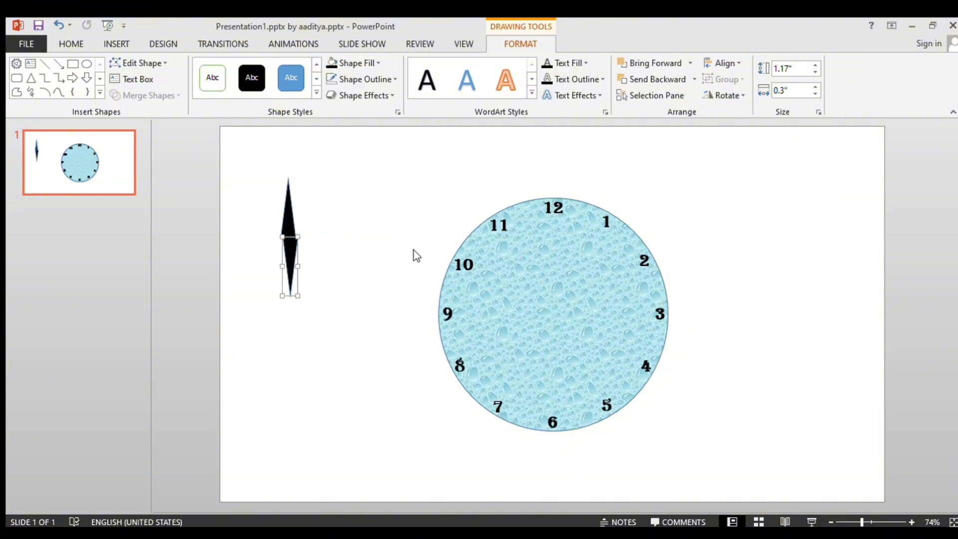
left_click(431, 252)
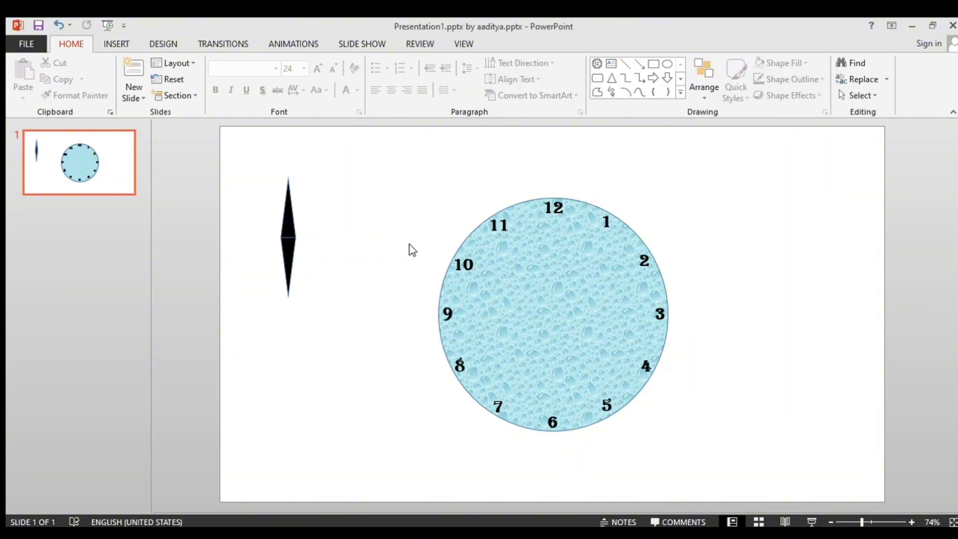
Nudge the lower triangle slightly upward so its base meets the upper triangle's base.
left_click(295, 253)
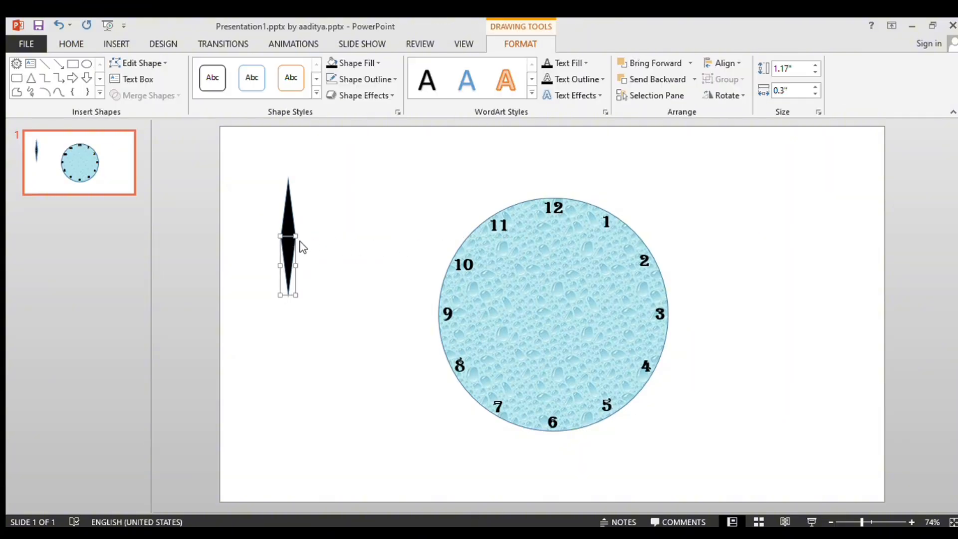
left_click(302, 247)
left_click(290, 256)
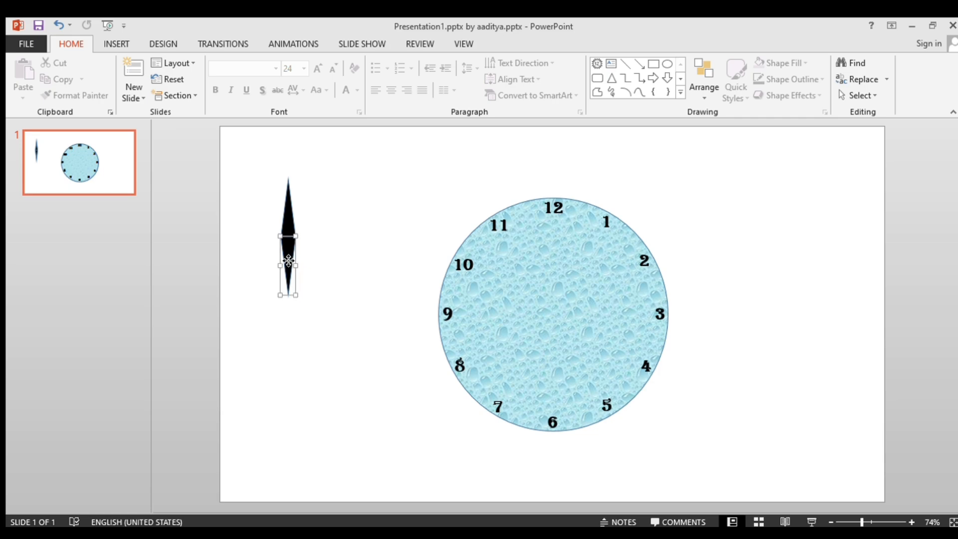
left_click(303, 254)
left_click(290, 259)
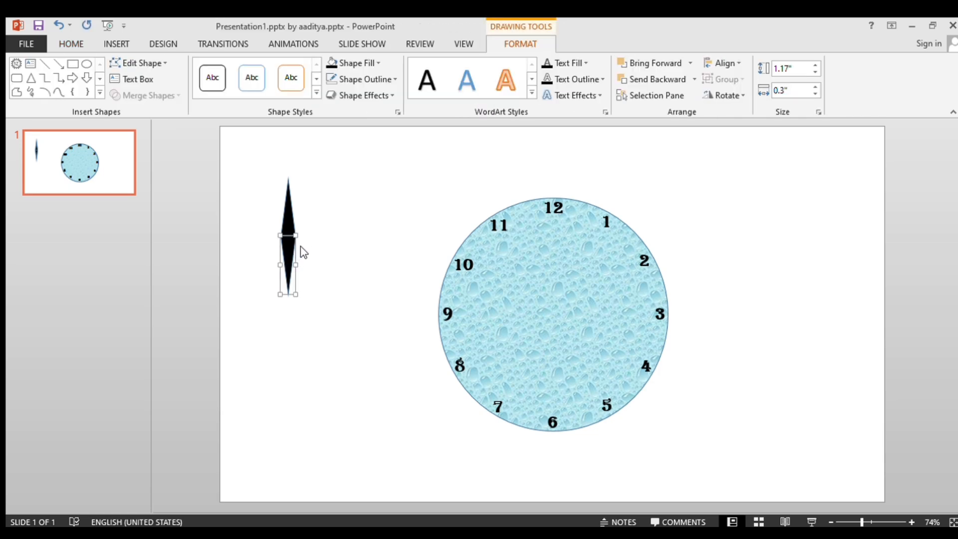
Set the outline of both the lower and the upper triangle to black.
left_click(386, 80)
left_click(338, 104)
left_click(285, 216)
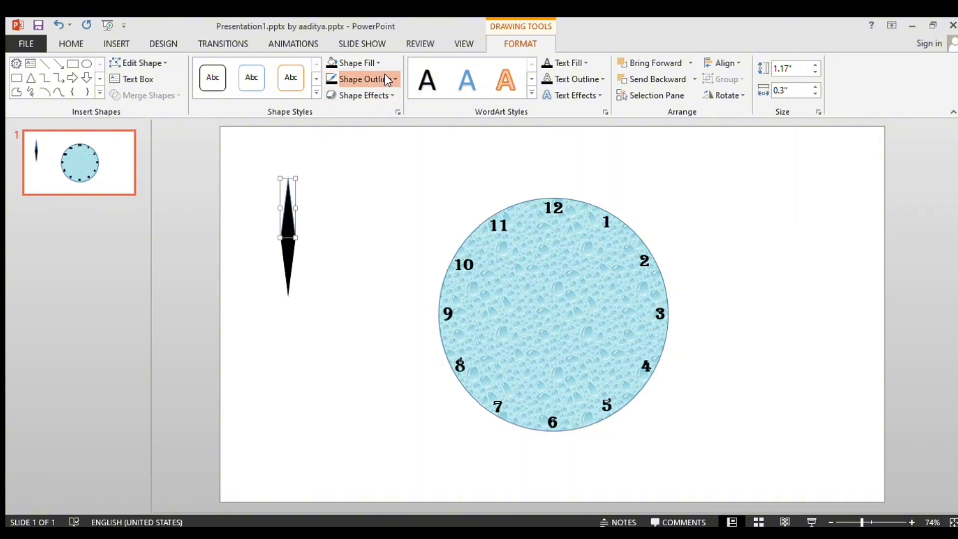
left_click(334, 106)
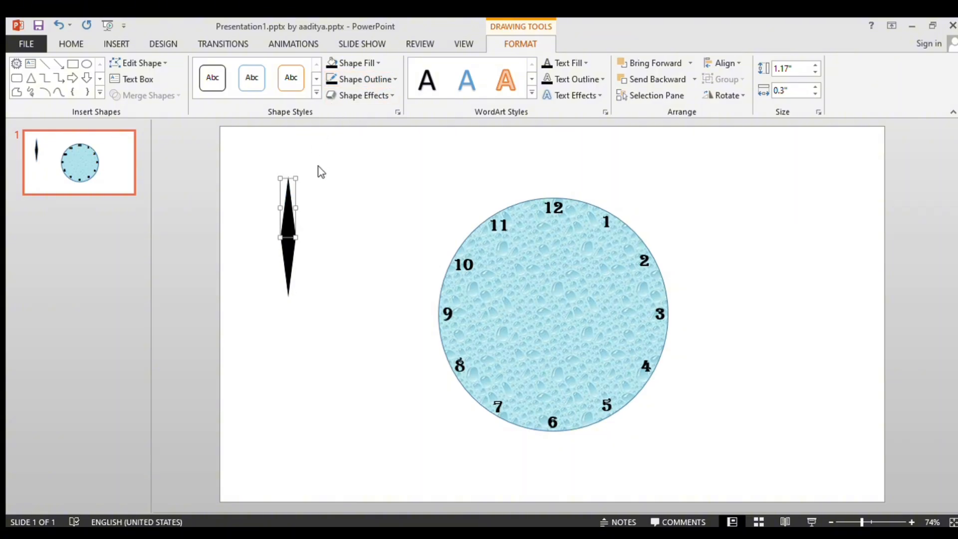
left_click(305, 220)
left_click(293, 216)
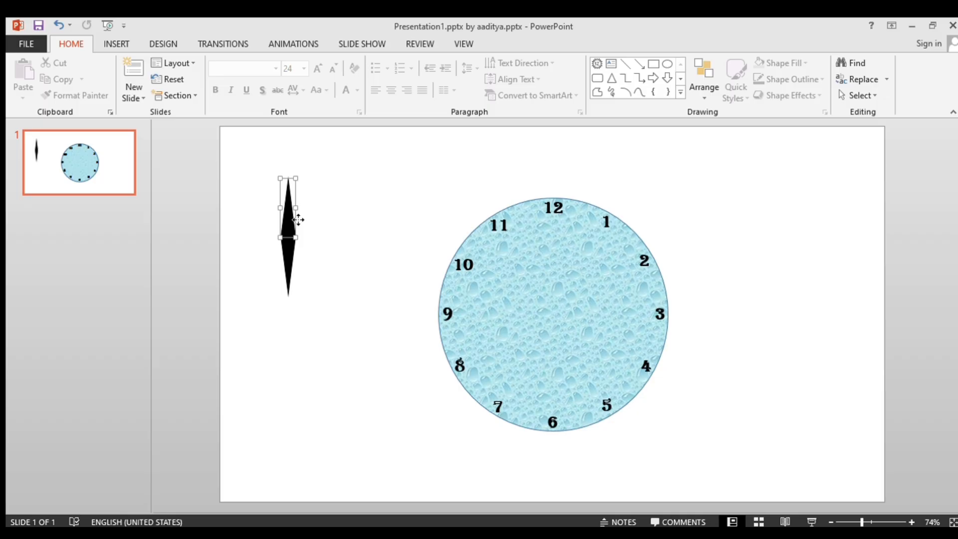
left_click(323, 230)
Select both black triangles and group them into one clock-hand object.
left_click(293, 217)
left_click(295, 248, "ctrl")
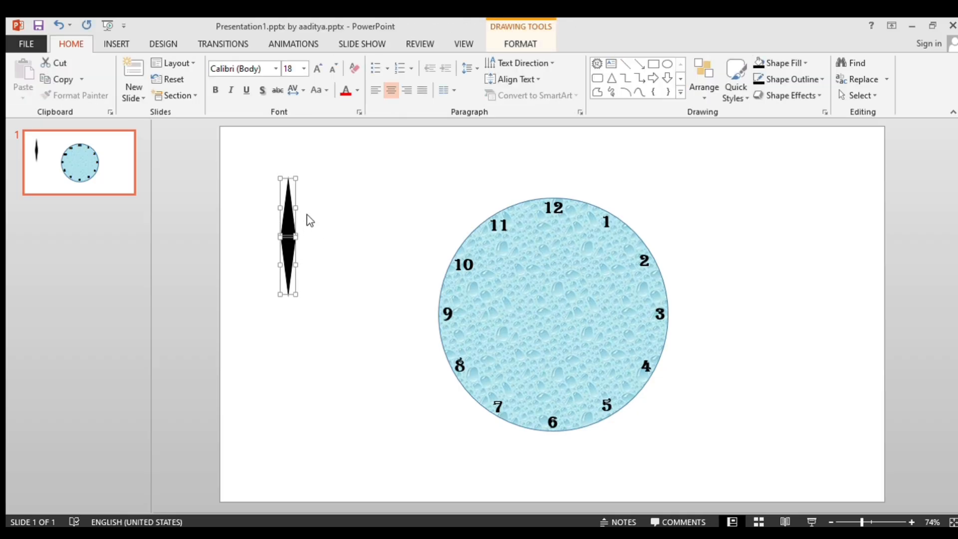
key("ctrl+g")
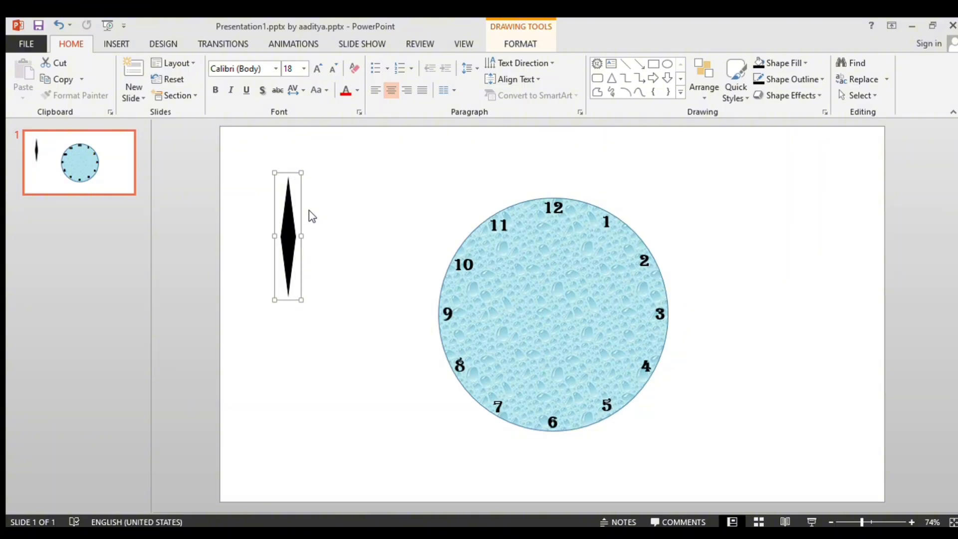
Remove the fill and the outline from the lower triangle inside the group so that half is invisible.
left_click(290, 254)
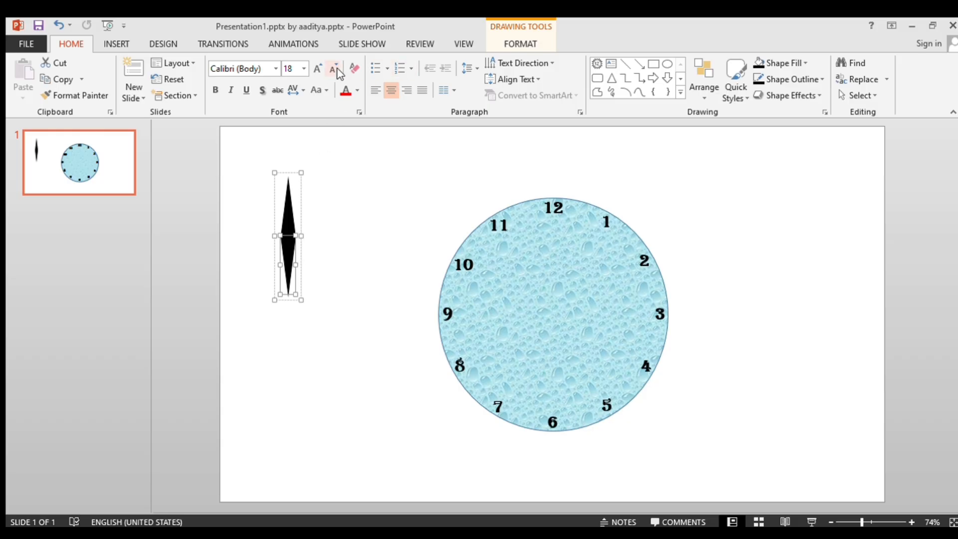
left_click(520, 44)
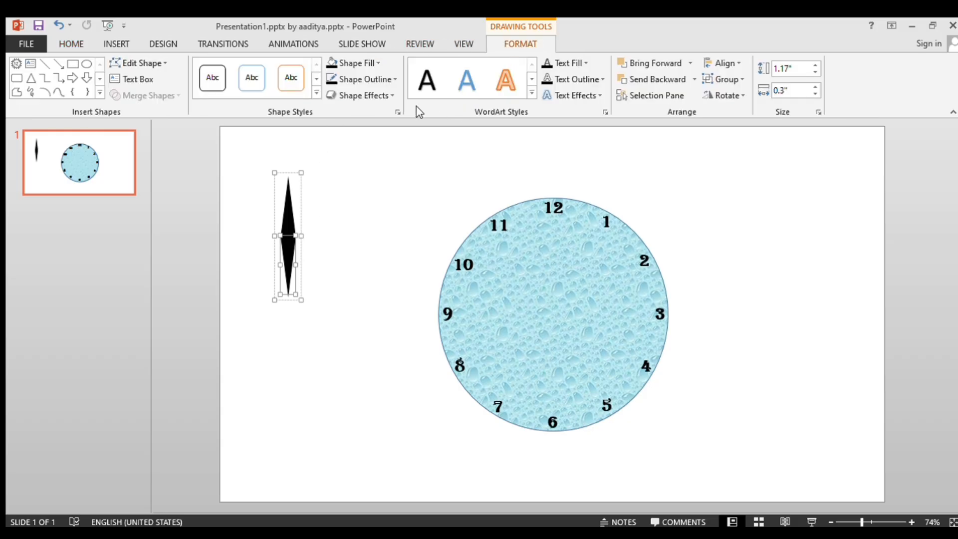
left_click(371, 61)
key("ctrl+z")
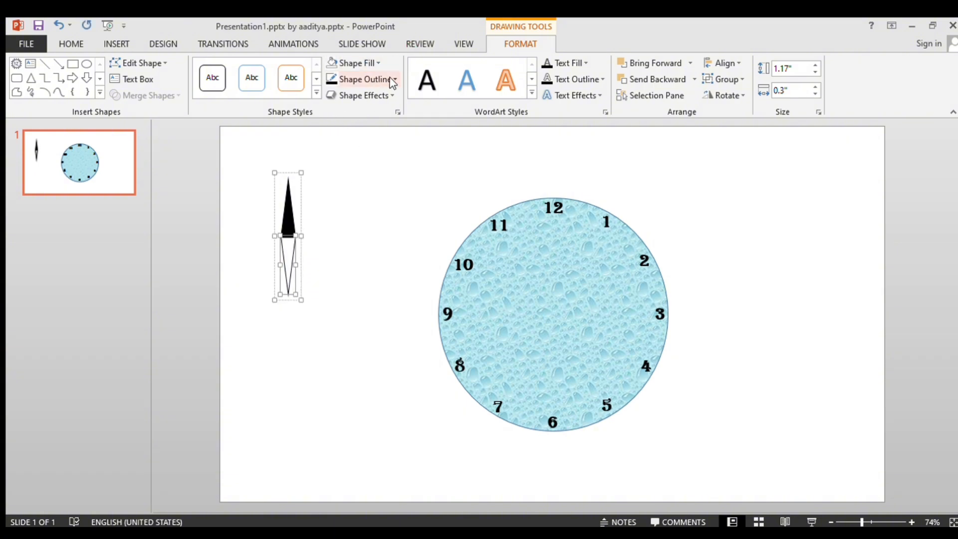
left_click(393, 80)
left_click(368, 205)
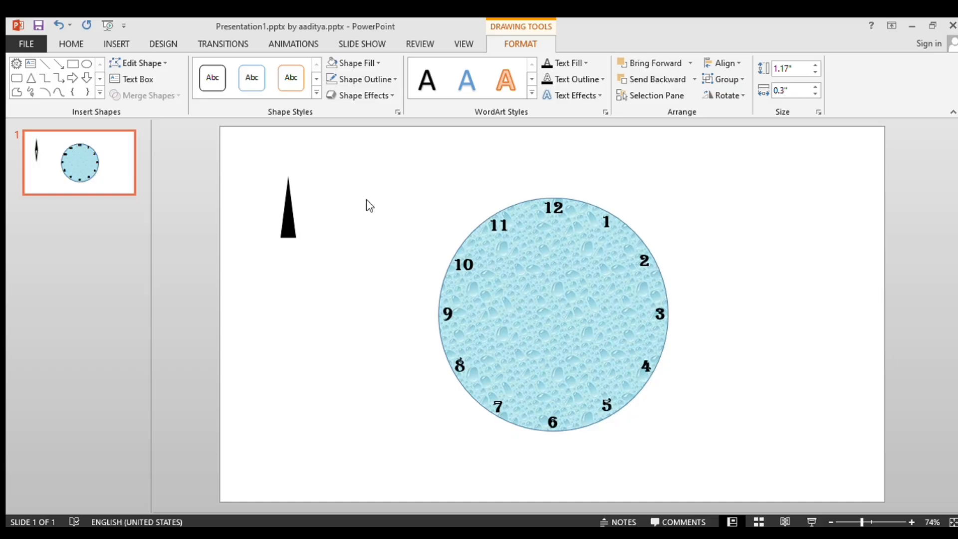
Move the grouped black hand onto the clock face and align it to the center and middle of the slide.
left_click(294, 222)
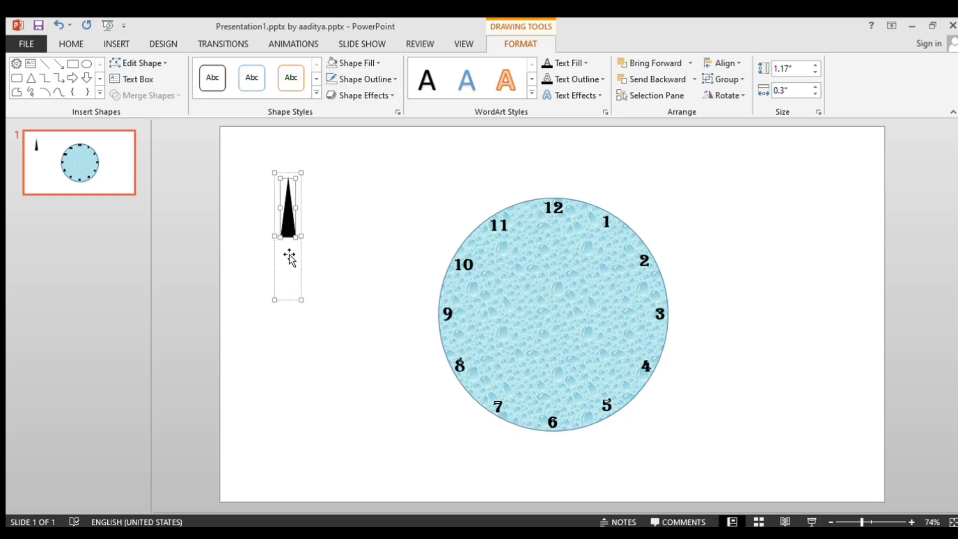
left_click(323, 236)
left_click(285, 227)
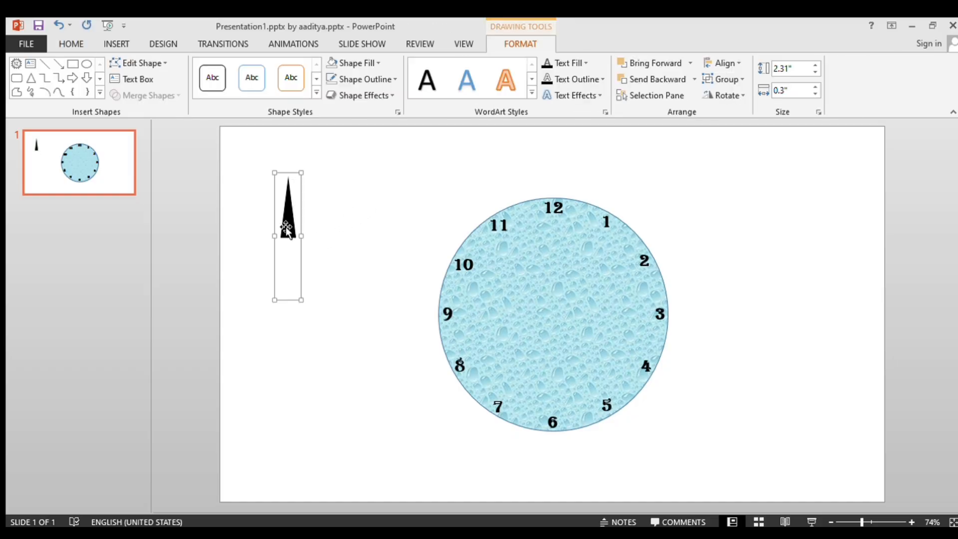
left_click_drag(290, 223, 554, 265)
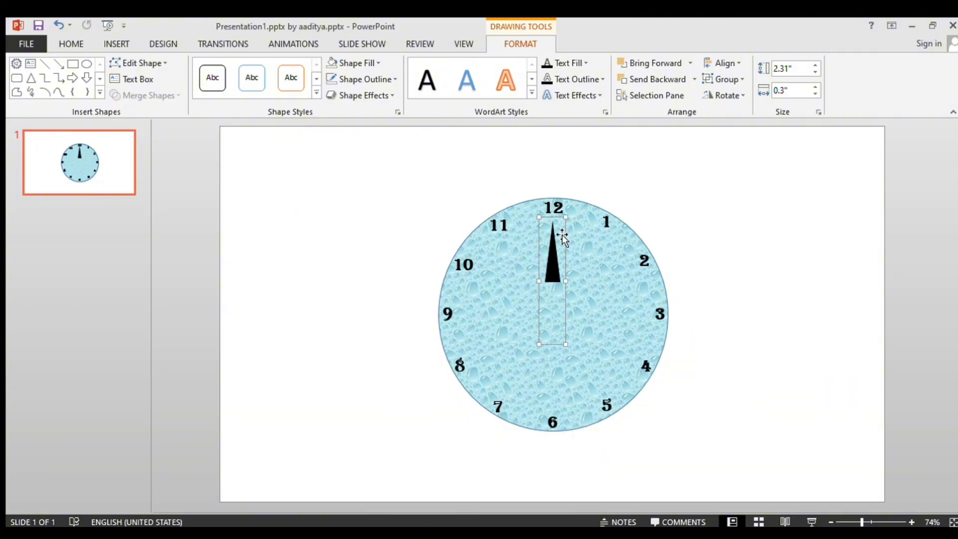
left_click(727, 64)
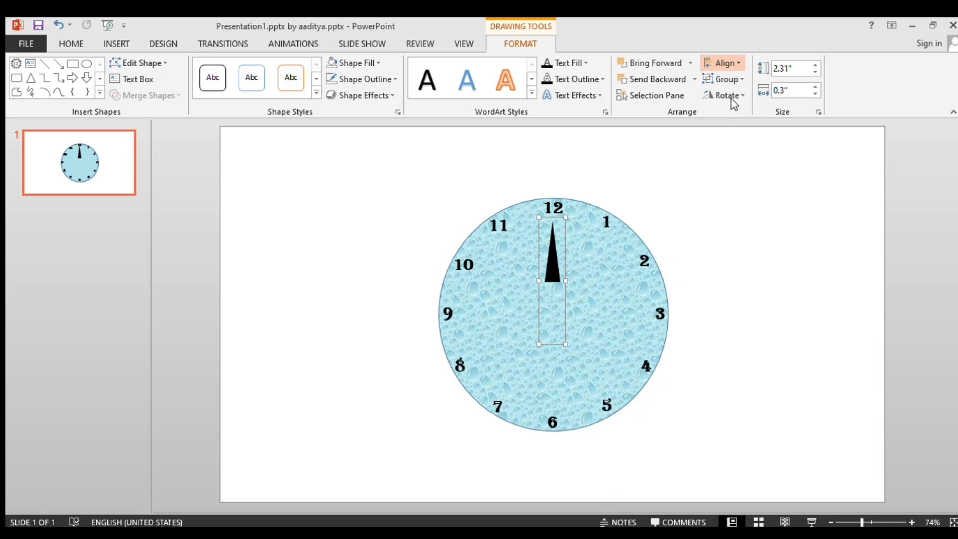
left_click(732, 99)
left_click(726, 64)
left_click(732, 142)
left_click(729, 169)
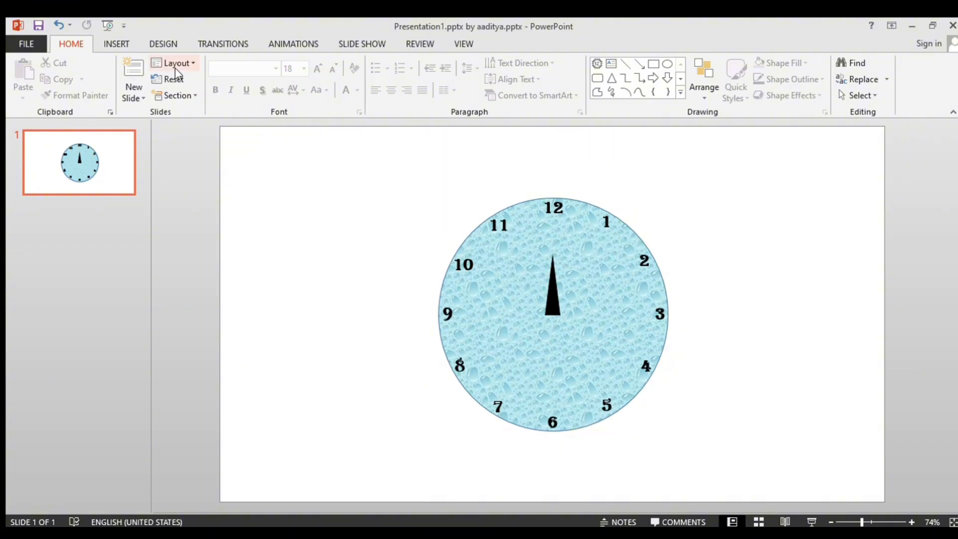
Place a copy of the black hand group beside the clock and enlarge it to about 3.74 in by 0.36 in.
left_click(550, 300)
left_click(550, 301)
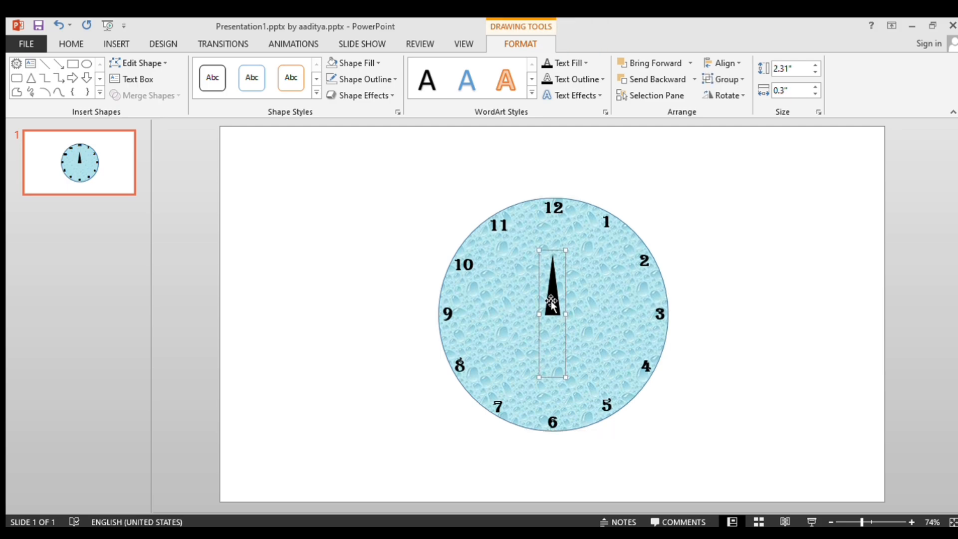
left_click_drag(551, 301, 301, 231)
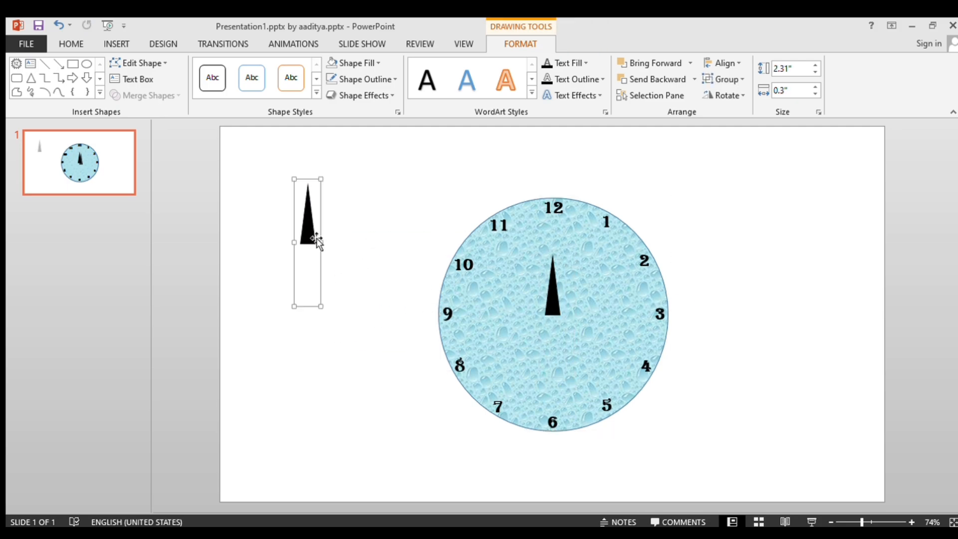
left_click_drag(320, 307, 317, 375)
Fill the visible triangle of the larger hand with red.
left_click(314, 273)
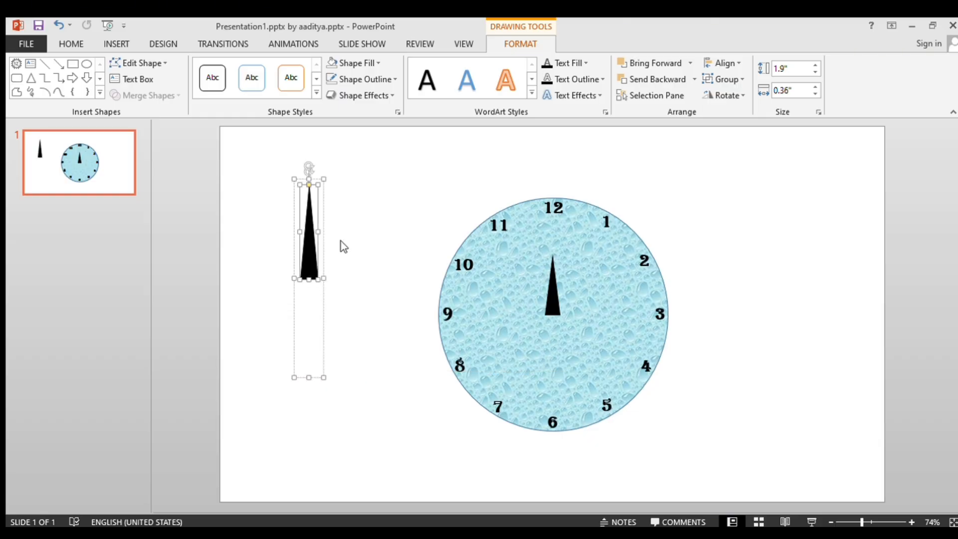
left_click(378, 64)
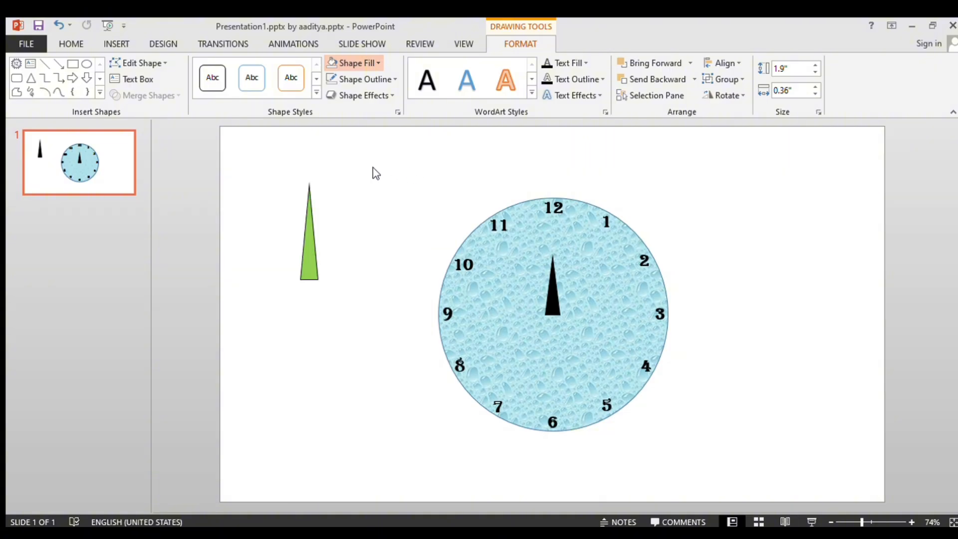
left_click(340, 169)
left_click(357, 245)
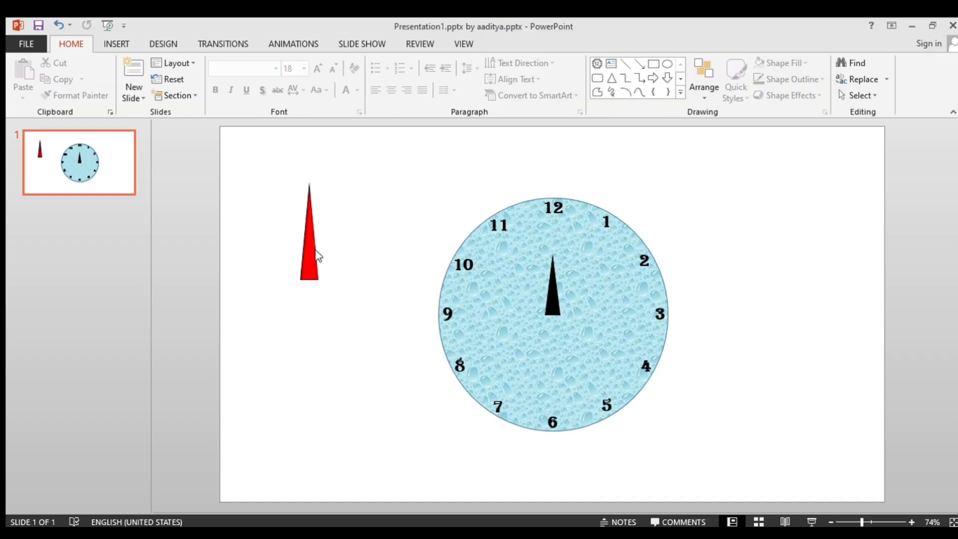
Place a copy of the red hand on the clock face, centered horizontally and vertically over the dial.
left_click(314, 256)
left_click_drag(314, 257, 558, 305)
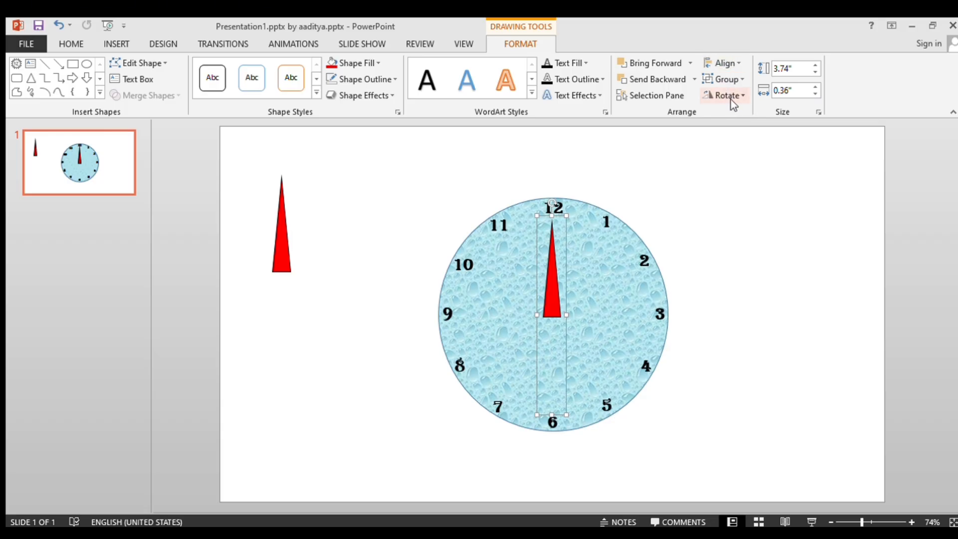
key("ctrl+z")
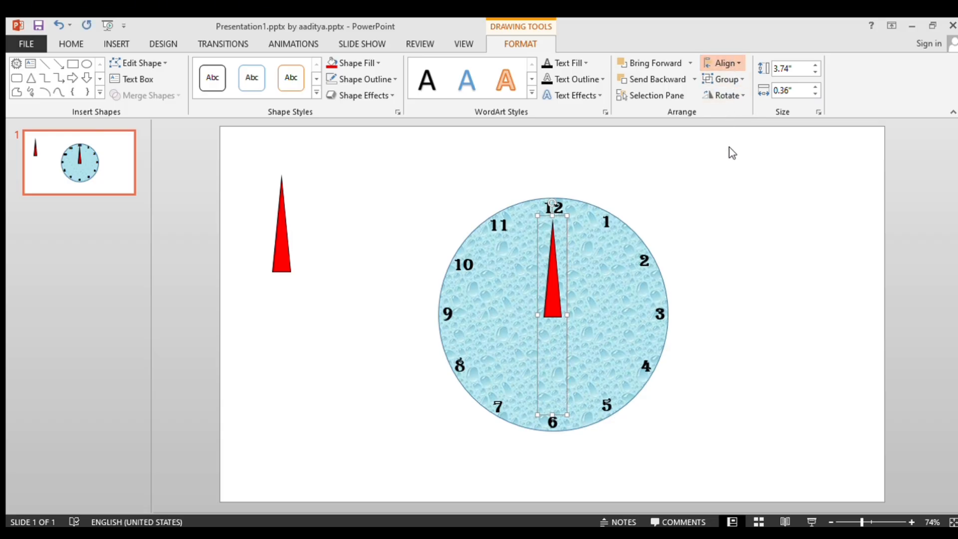
key("ctrl+Up")
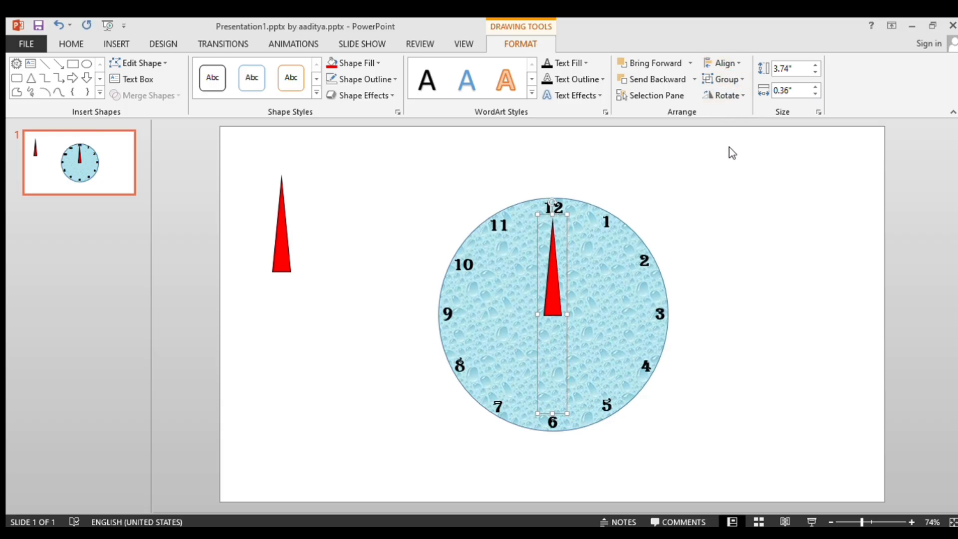
Align the red hand on the clock face to the center and middle of the slide.
left_click(732, 194)
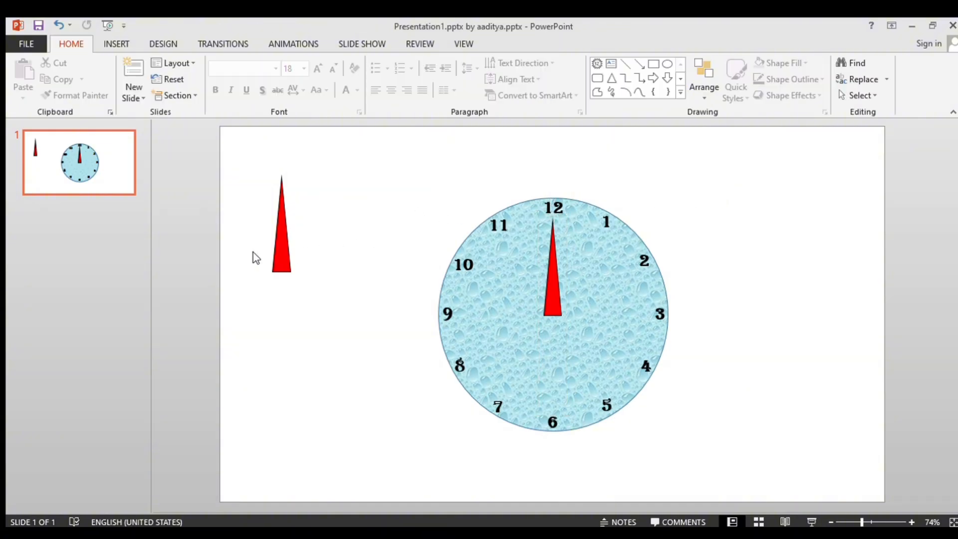
left_click(280, 248)
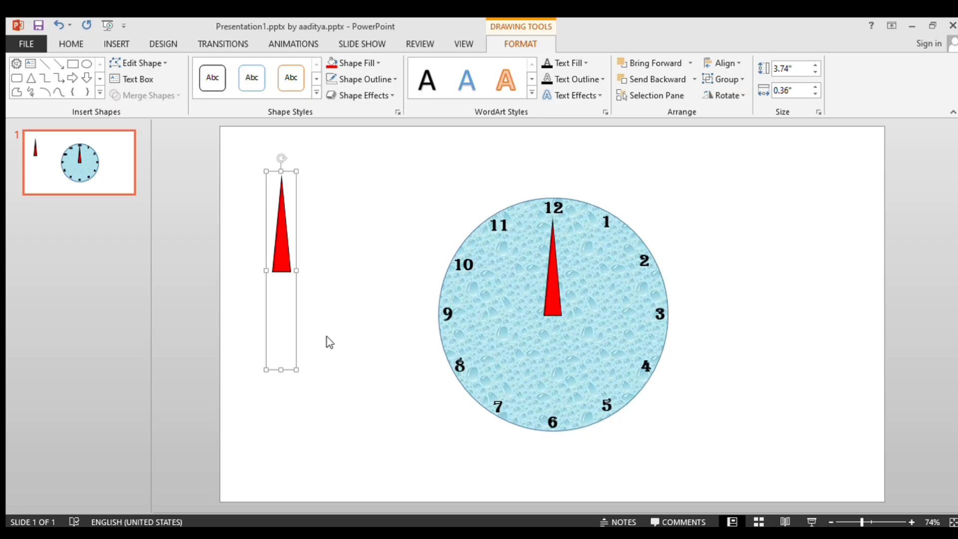
left_click(564, 279)
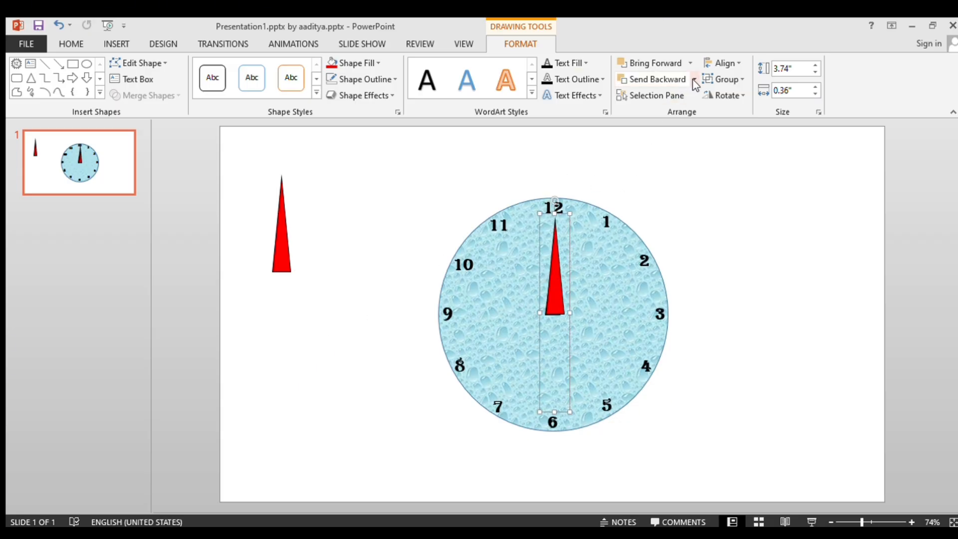
left_click(733, 102)
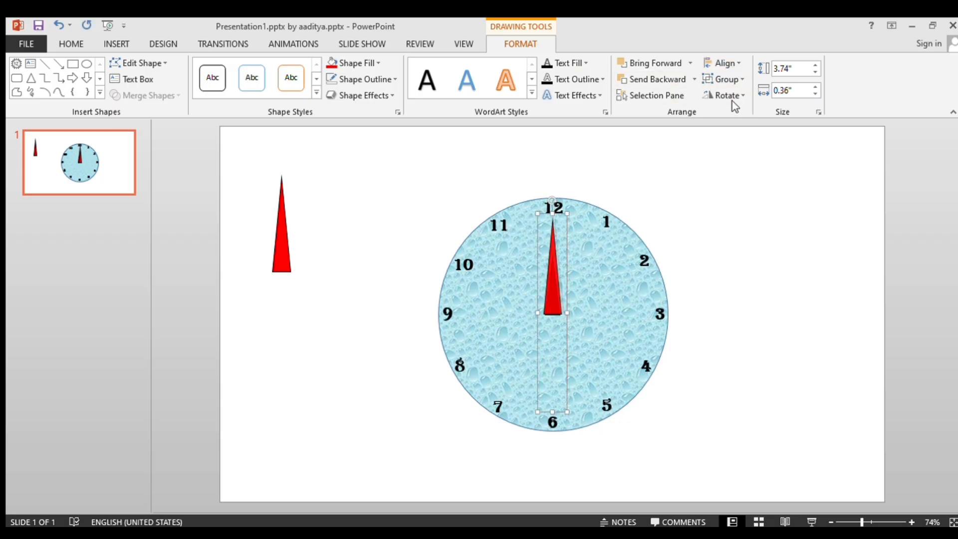
left_click(730, 63)
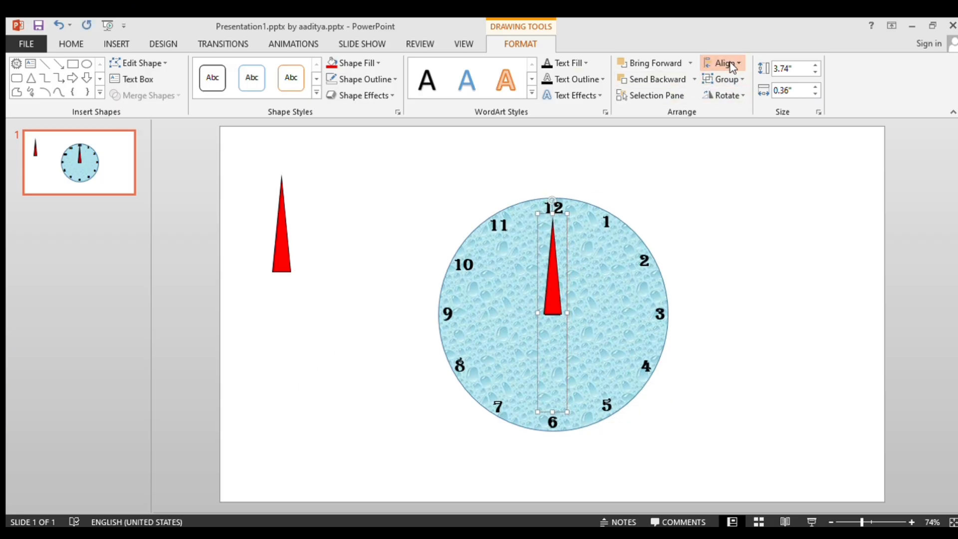
left_click(728, 148)
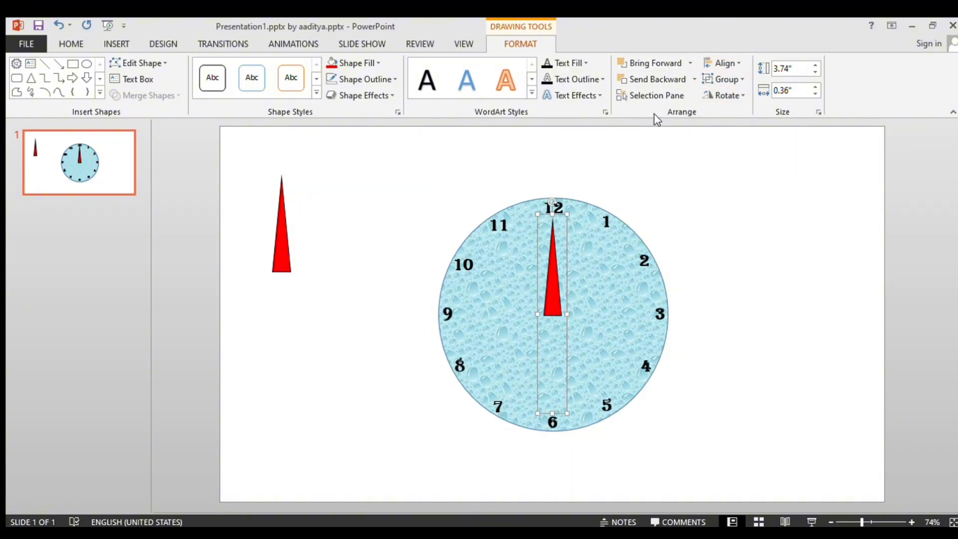
Rotate the red hand on the clock face left by 90° so that it points at 9.
left_click(738, 92)
left_click(738, 145)
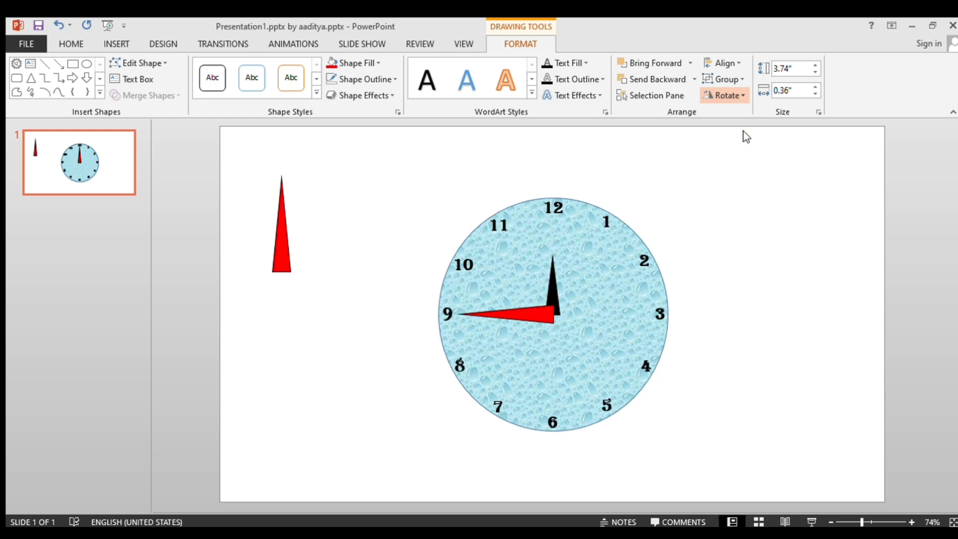
left_click(746, 136)
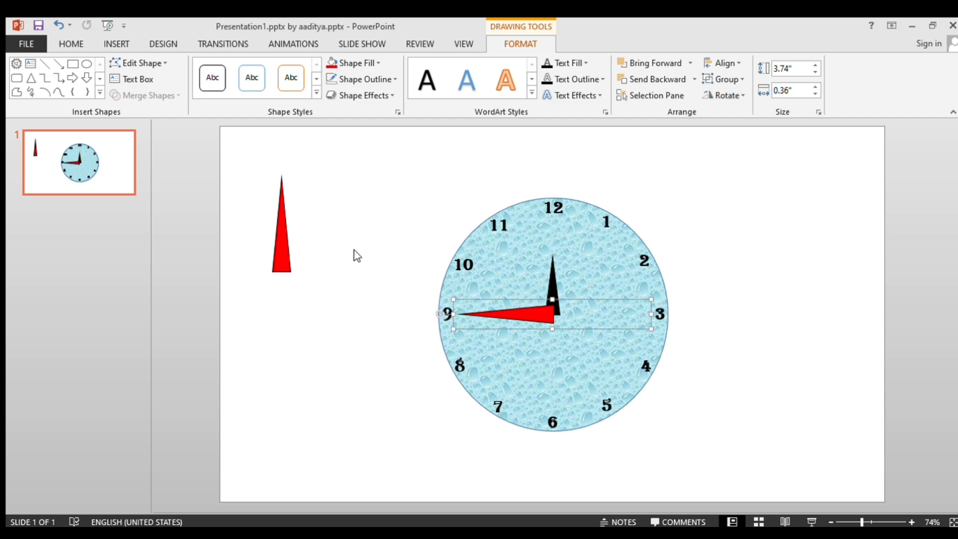
Shrink the spare red hand beside the clock to about 3.4 in by 0.34 in and fill its visible triangle with green.
left_click(288, 267)
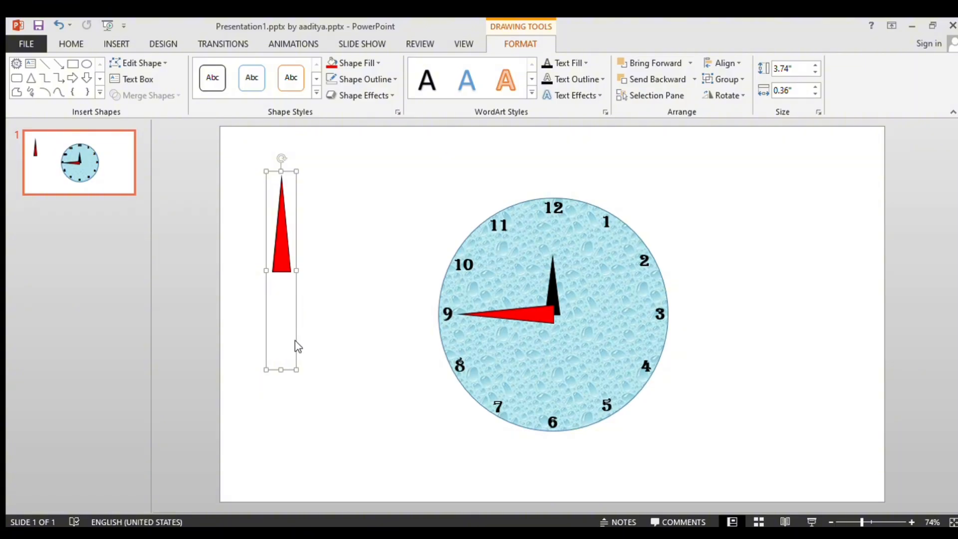
left_click_drag(294, 373, 295, 344)
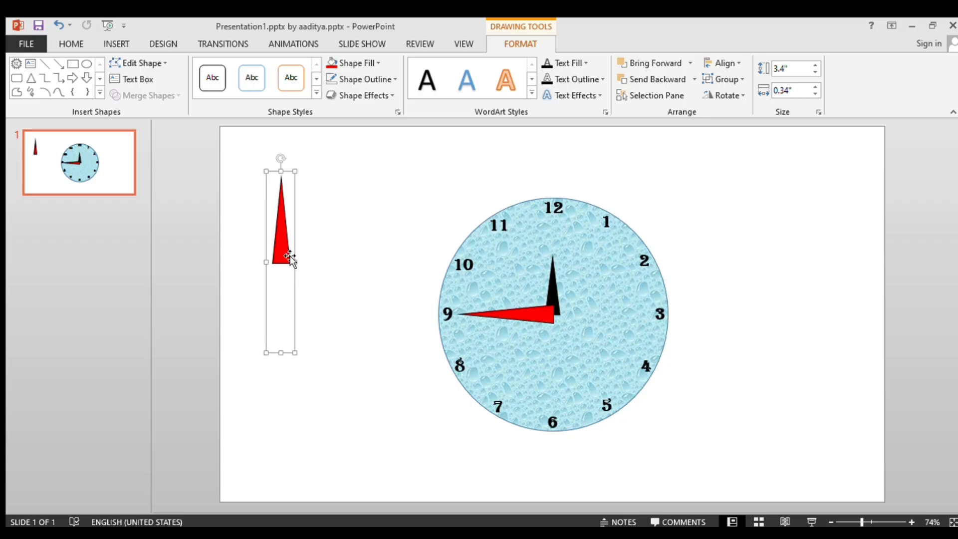
left_click(369, 63)
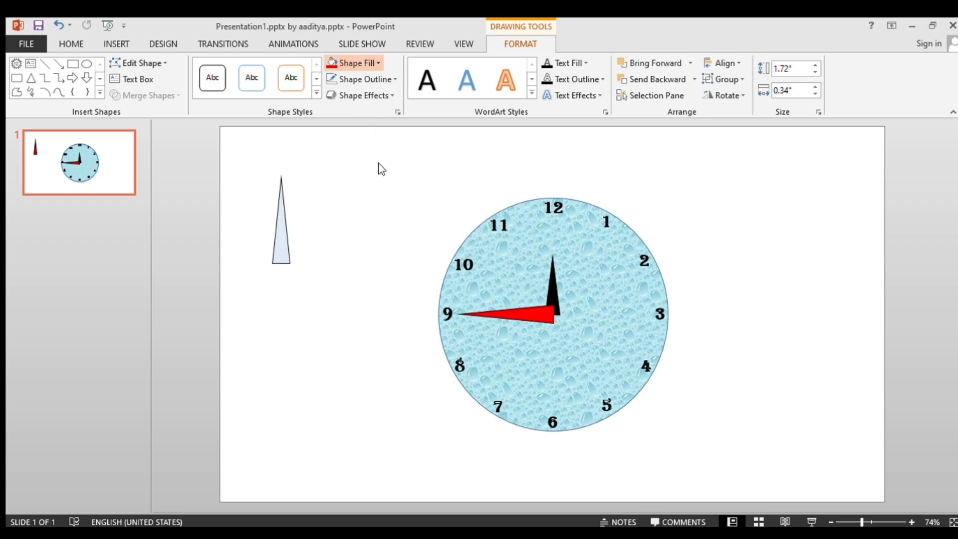
left_click(387, 173)
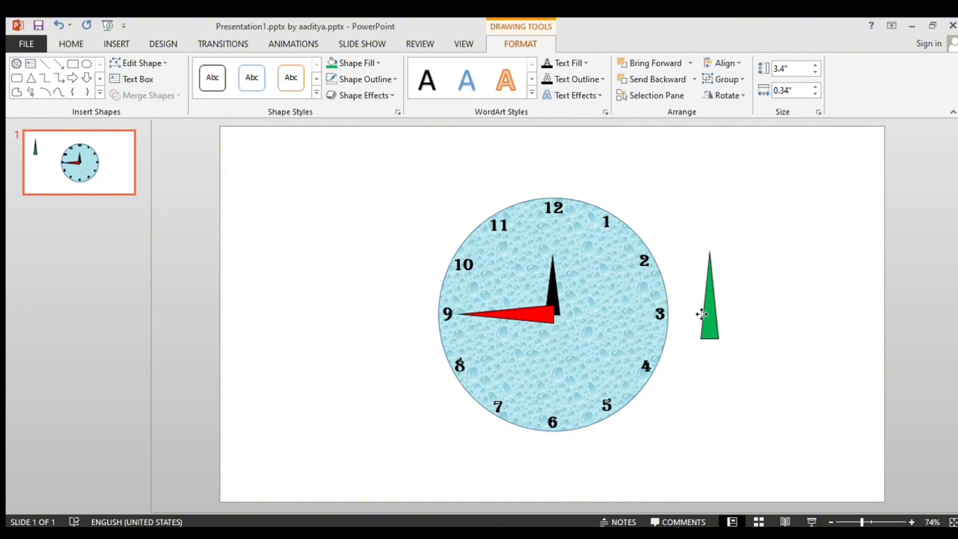
Move the green hand onto the clock face and align it to the center and middle of the slide.
left_click_drag(701, 314, 546, 293)
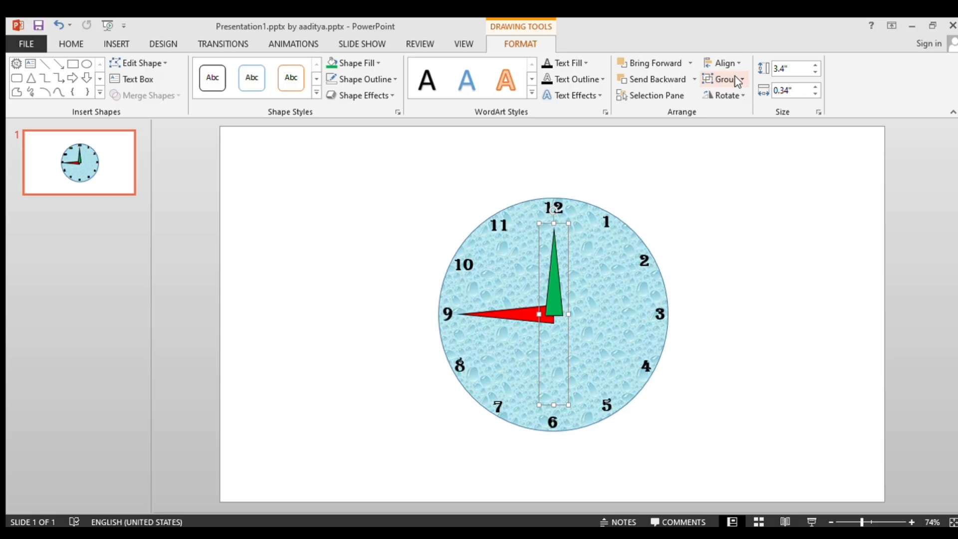
left_click(736, 63)
left_click(738, 94)
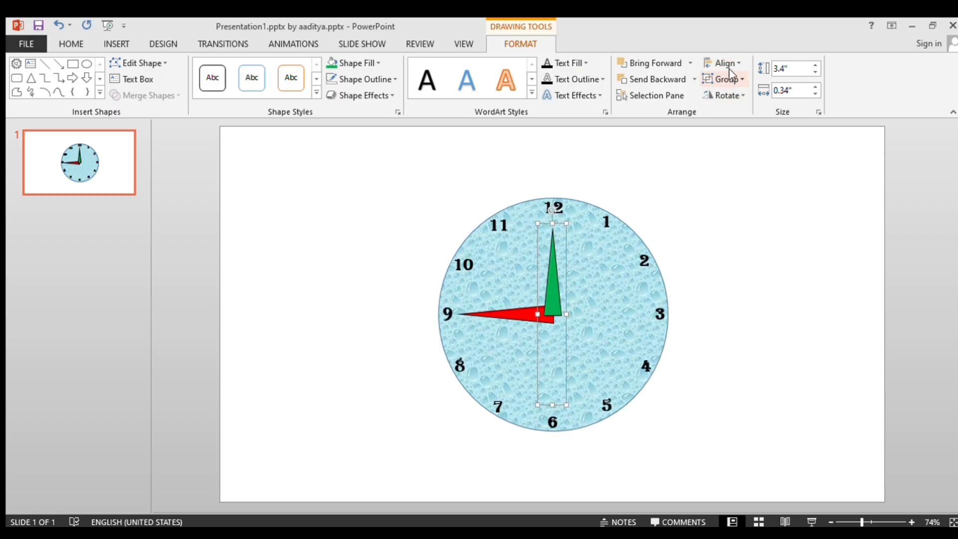
left_click(728, 64)
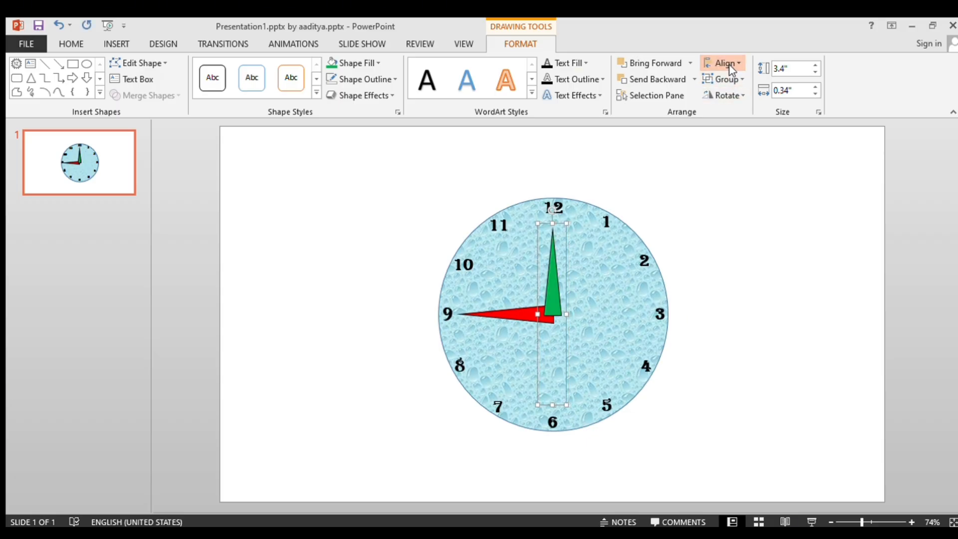
left_click(735, 152)
Rotate the green hand right by 90° so that it points at 3.
left_click(740, 96)
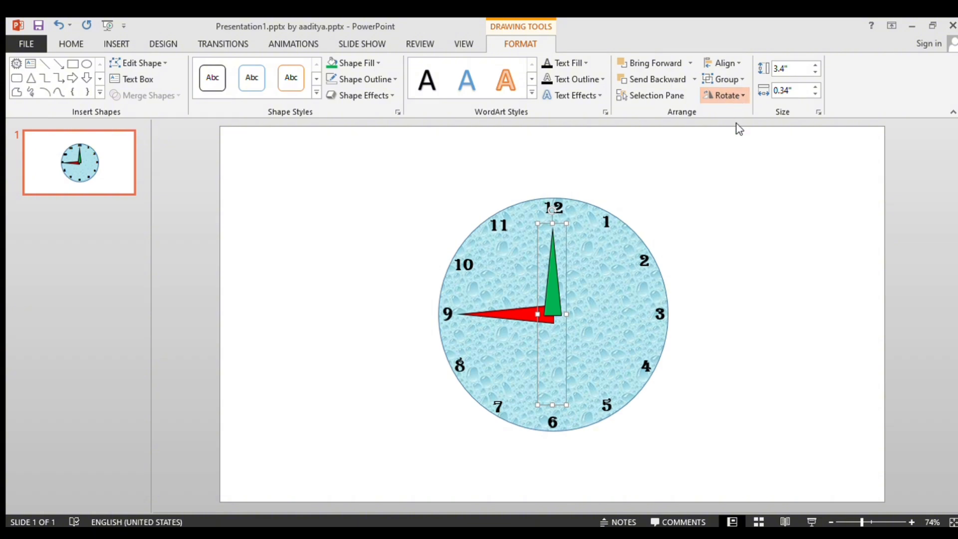
left_click(738, 128)
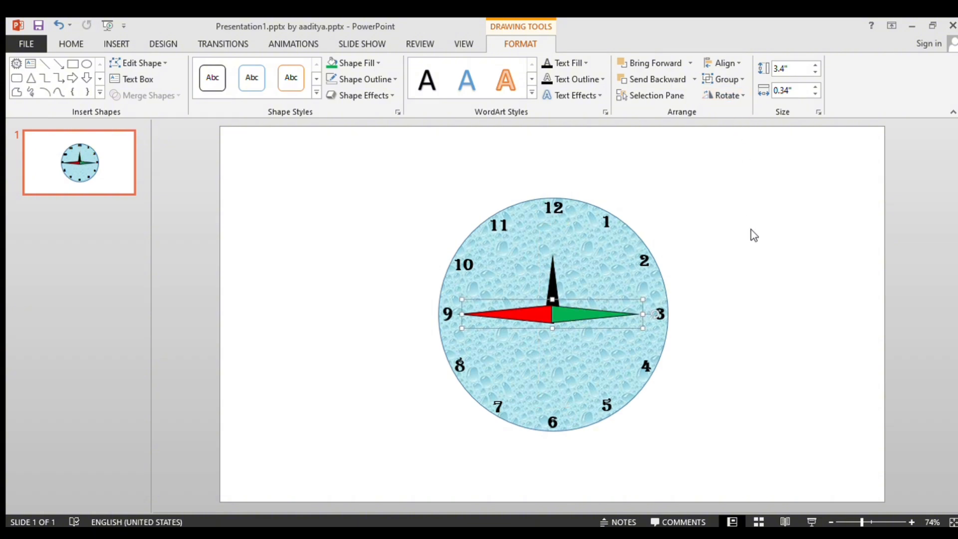
left_click(708, 284)
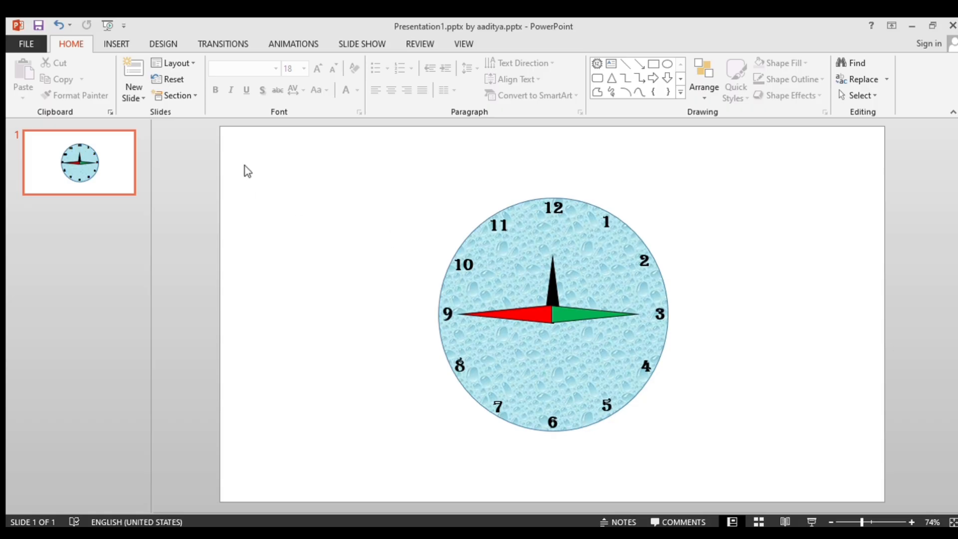
Draw a small oval about 0.67 in high and 0.56 in wide in the empty area beside the clock.
left_click(116, 44)
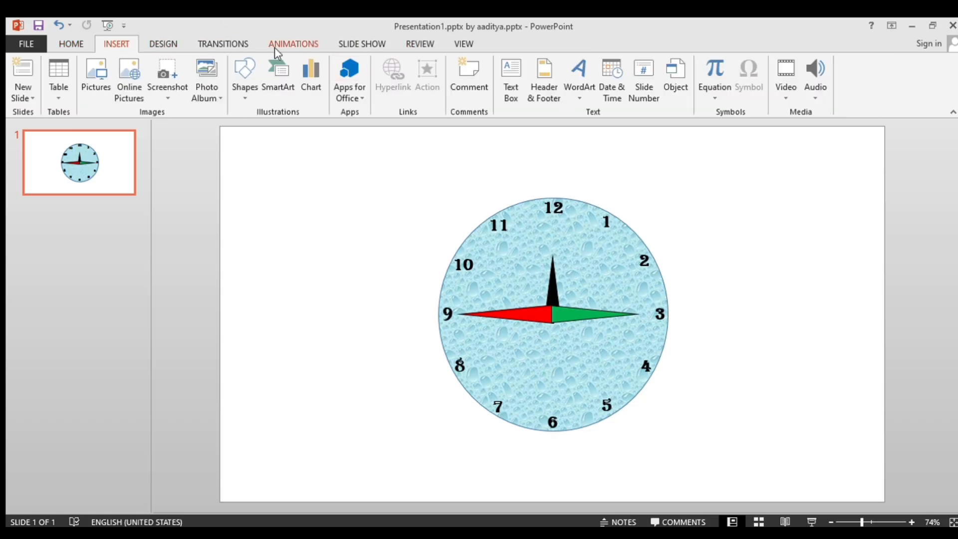
left_click(236, 95)
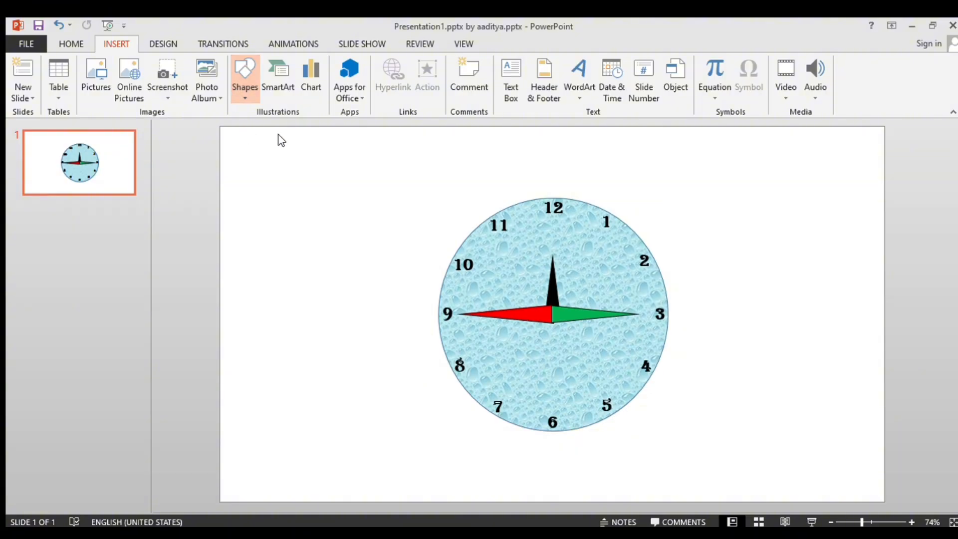
left_click_drag(270, 174, 300, 207)
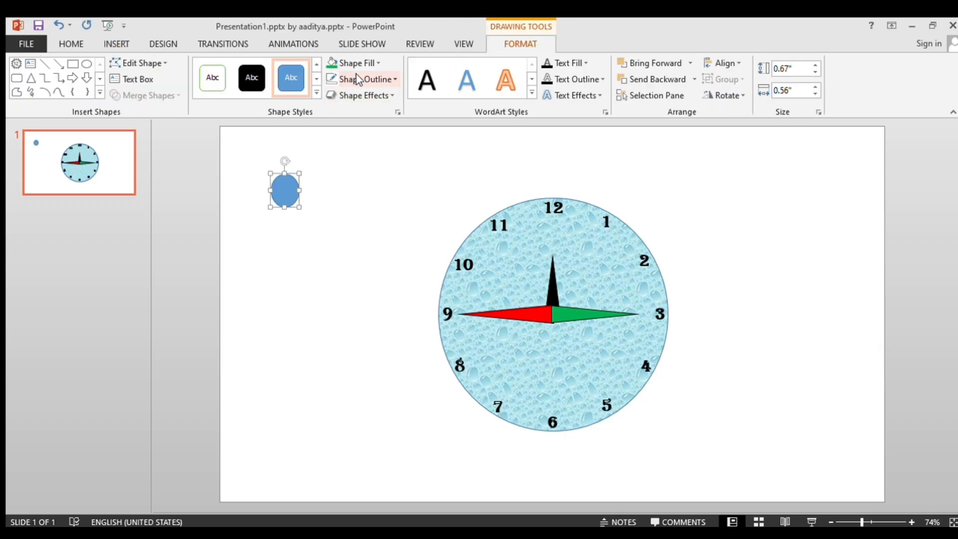
Fill the small oval with orange and give it a yellow outline.
left_click(375, 64)
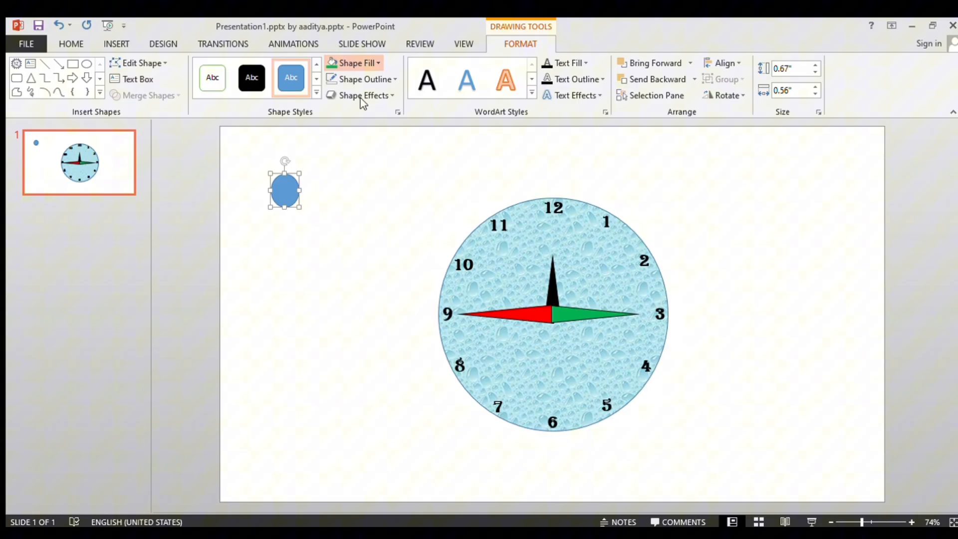
left_click(352, 169)
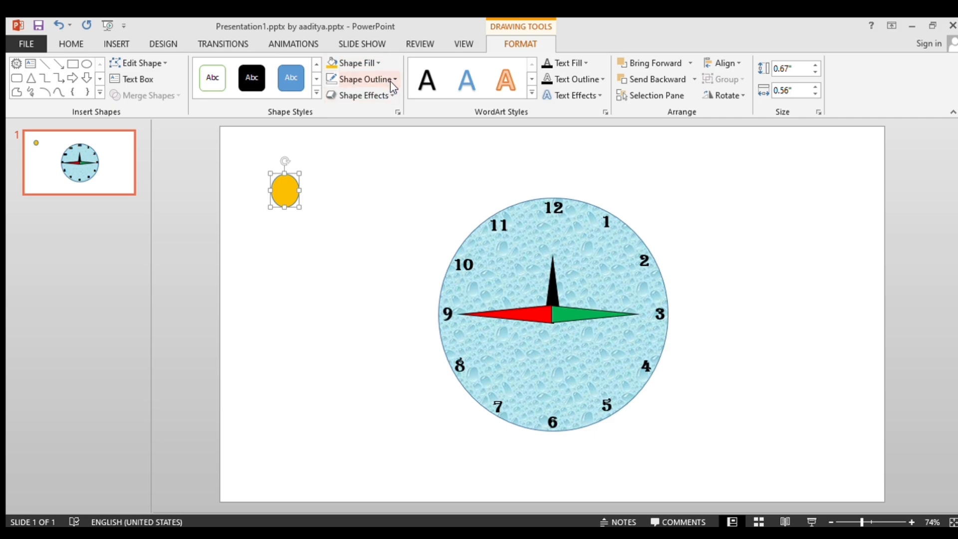
left_click(358, 188)
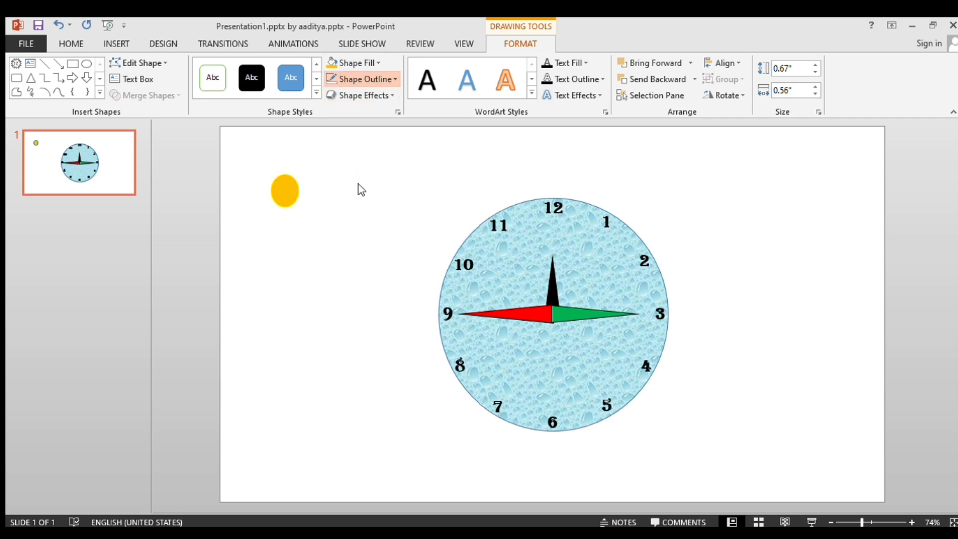
left_click(358, 184)
left_click(306, 222)
Move the orange oval over the base of the hands and align it to the center and middle of the slide.
mouse_move(289, 194)
left_mouse_down()
mouse_move(535, 327)
mouse_move(554, 314)
left_mouse_up()
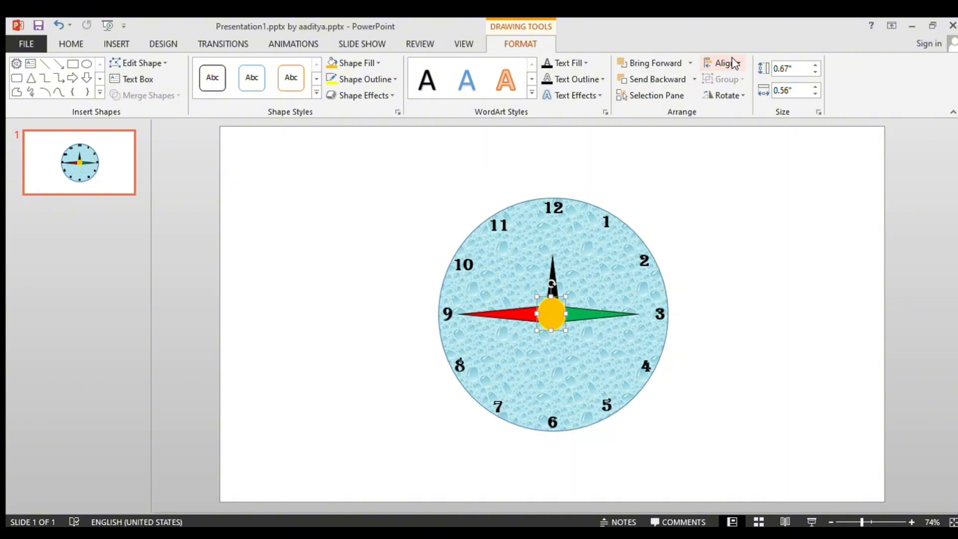
left_click(738, 94)
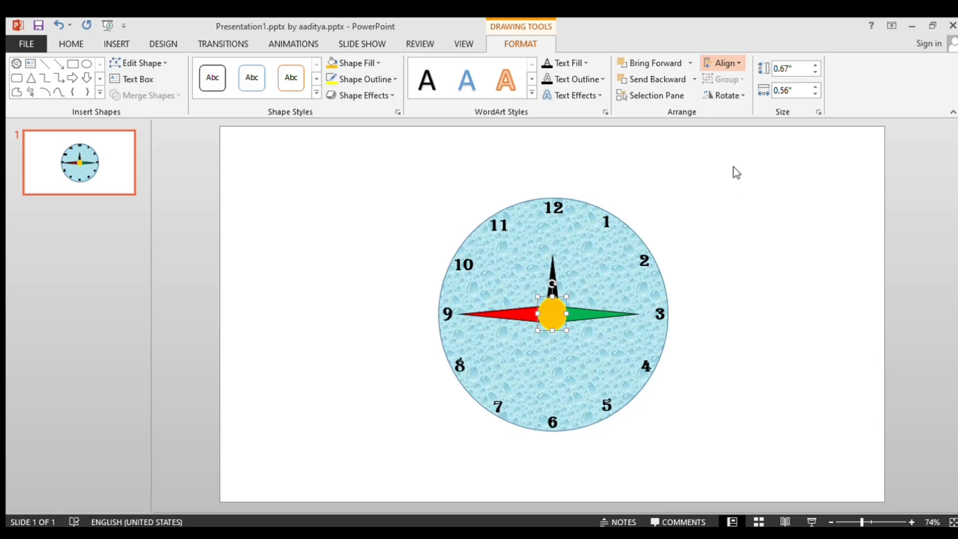
left_click(730, 206)
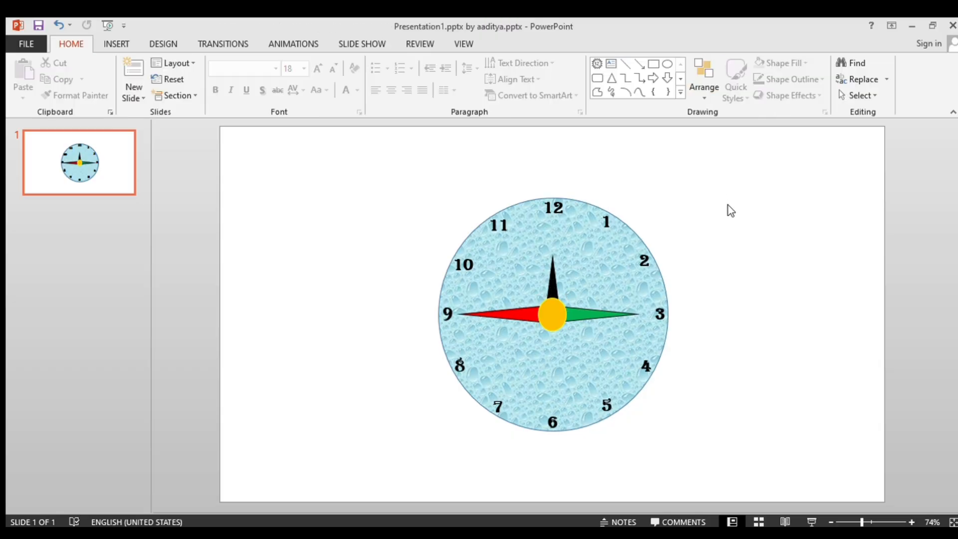
Apply the Spin animation separately to the black, green and red hand groups, in that order.
left_click(554, 274)
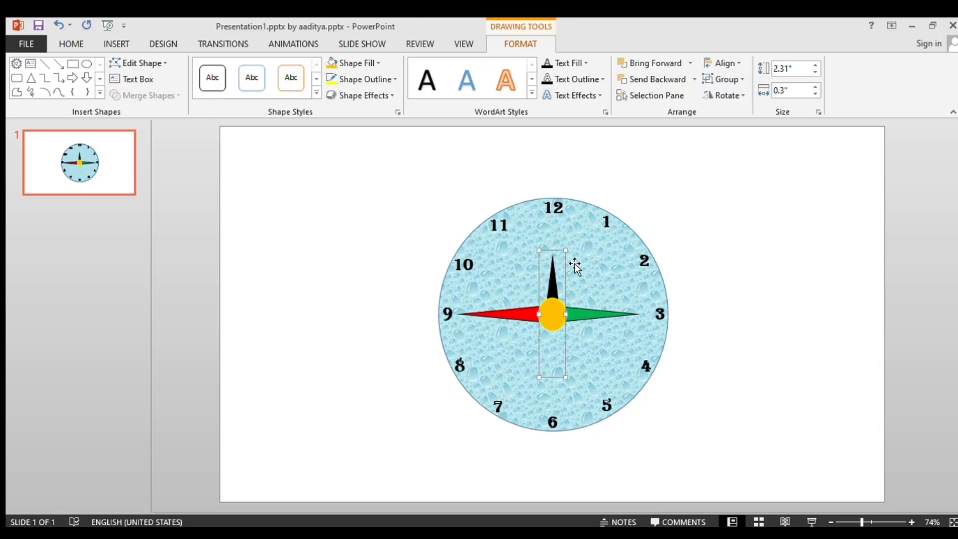
left_click(278, 45)
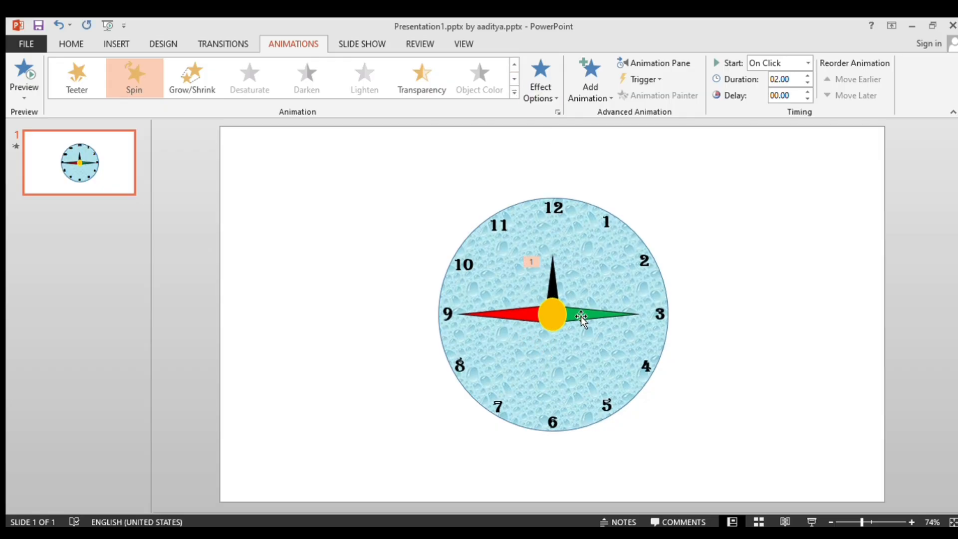
left_click(515, 316)
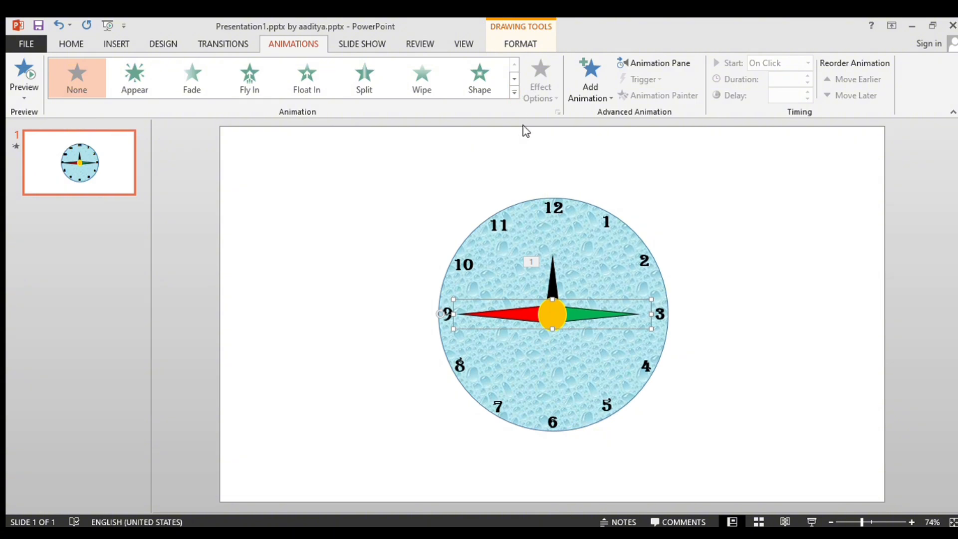
left_click(590, 316)
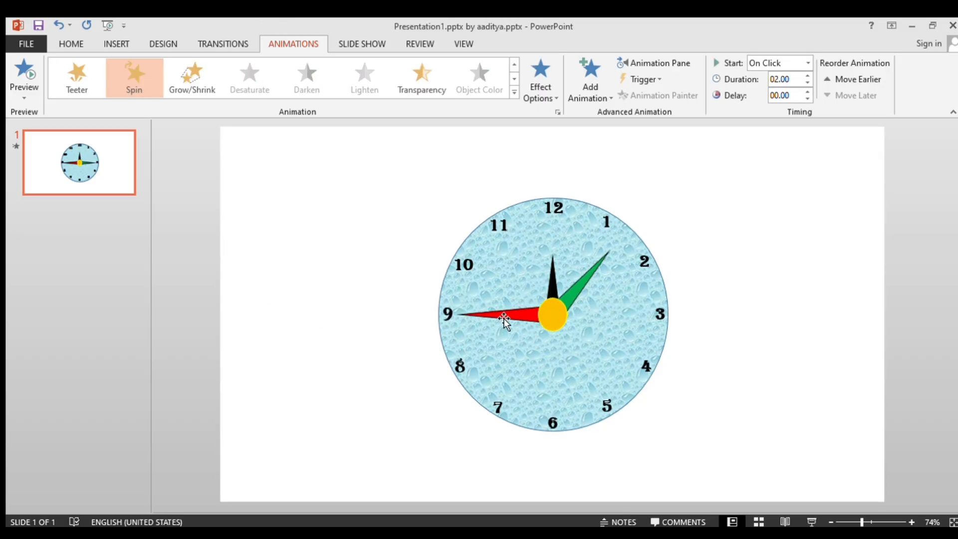
left_click(514, 314)
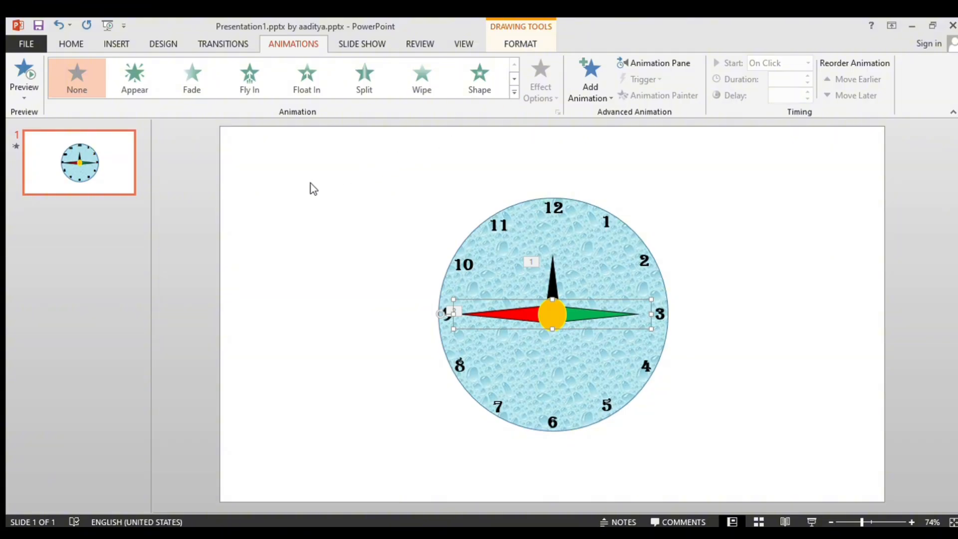
left_click(244, 248)
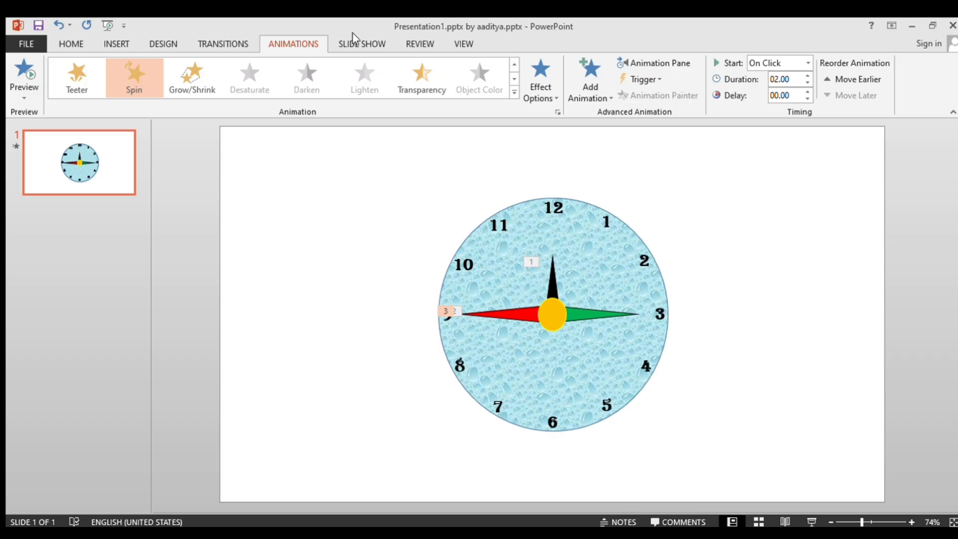
Display the Animation Pane and set the black hand's Spin animation to start With Previous with an Auto duration.
left_click(655, 61)
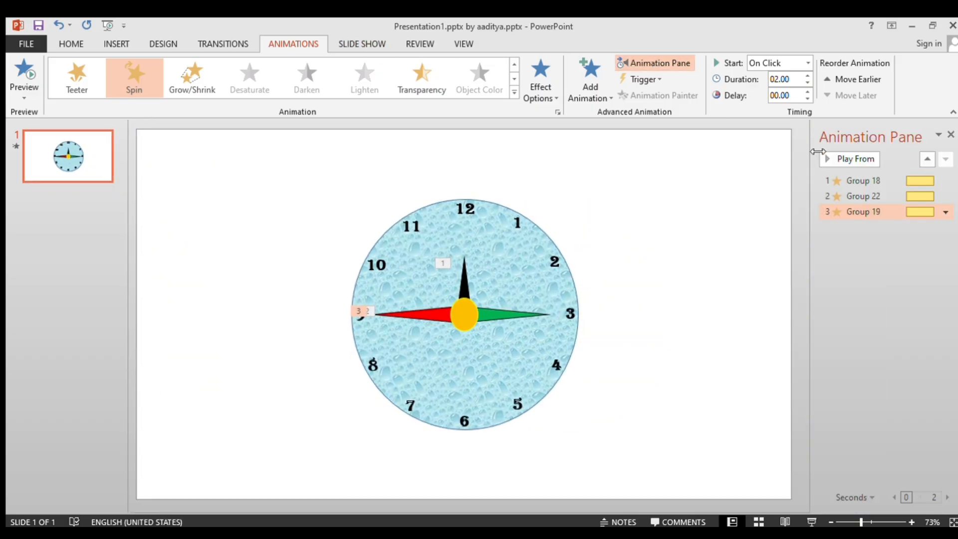
left_click(865, 183)
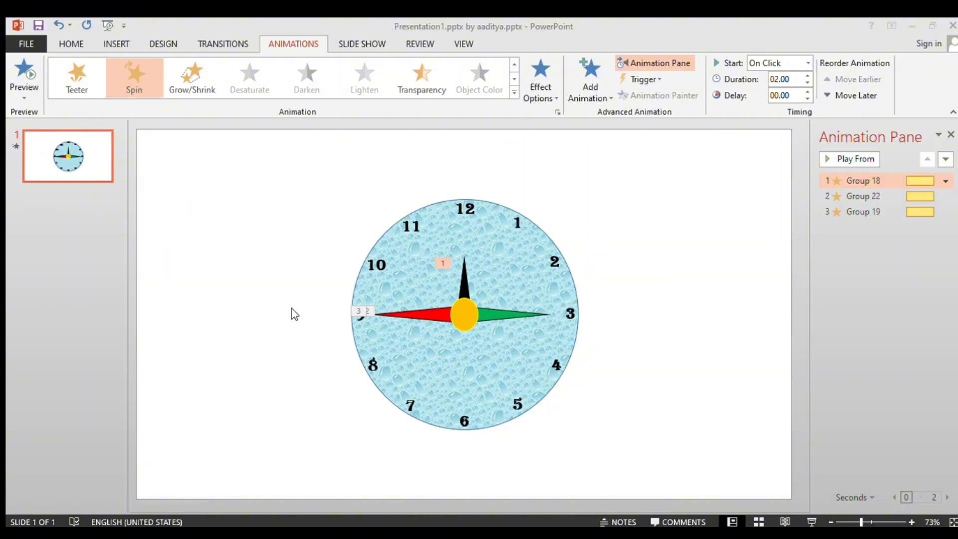
left_click(379, 486)
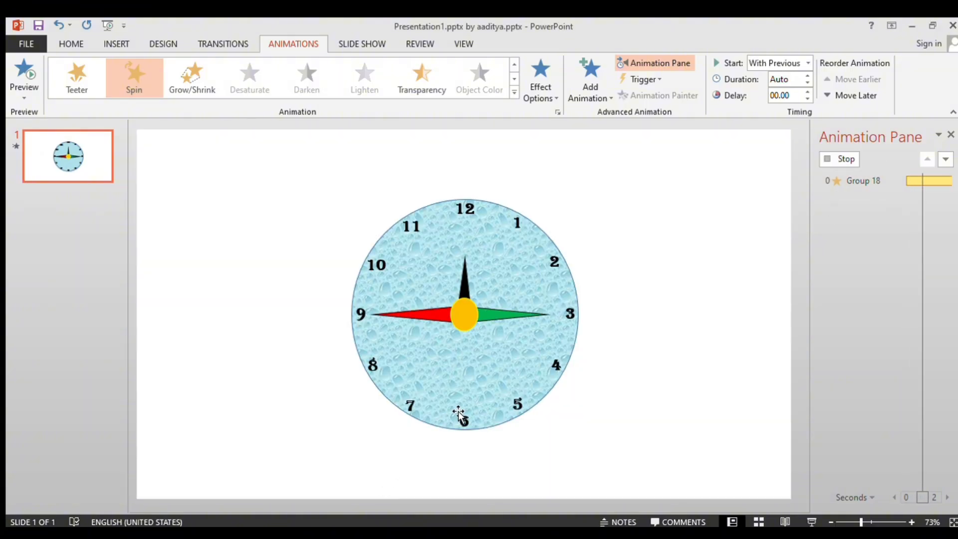
Set the green hand's Spin animation to start With Previous with an Auto duration.
left_click(503, 323)
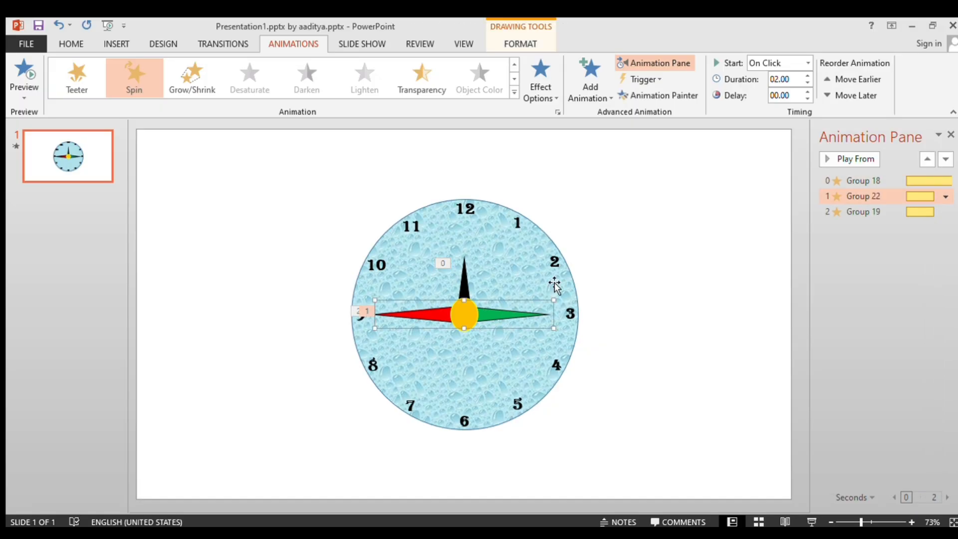
left_click(945, 200)
left_click(873, 275)
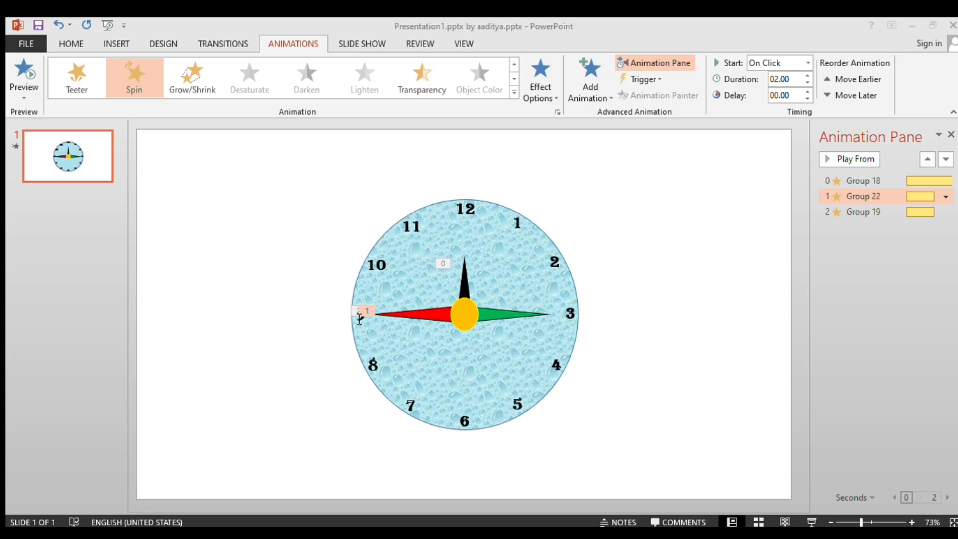
left_click(378, 482)
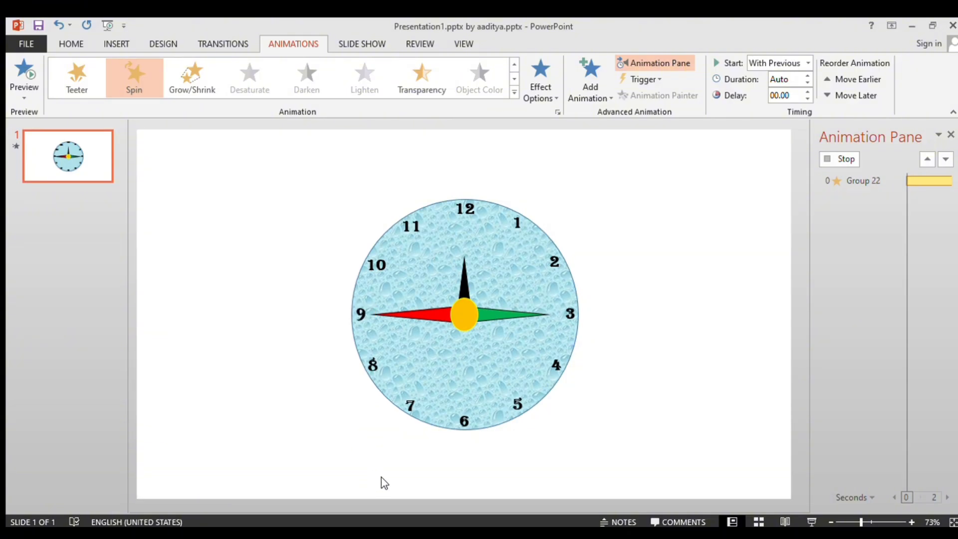
Set the red hand's Spin animation to start With Previous with an Auto duration, and select all three hand animations.
left_click(437, 318)
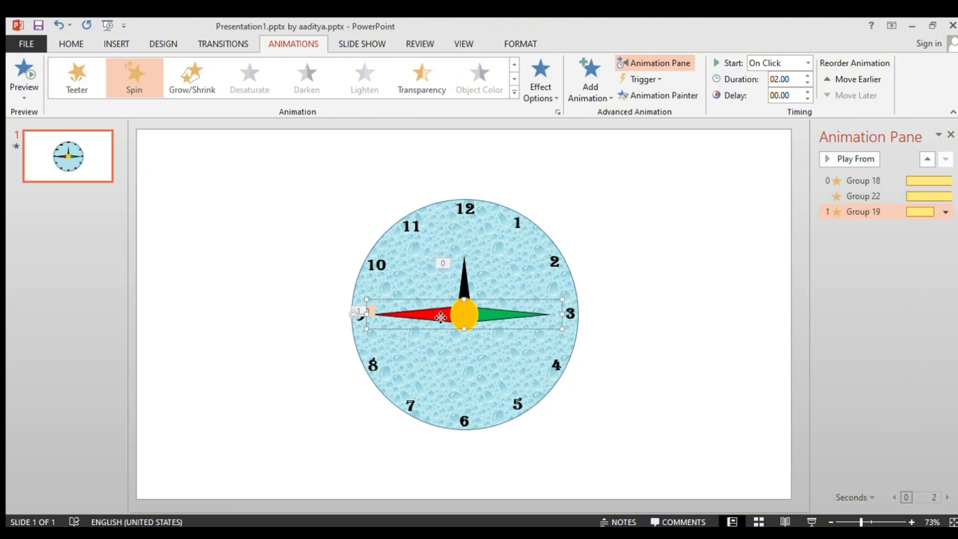
left_click(946, 212)
left_click(856, 301)
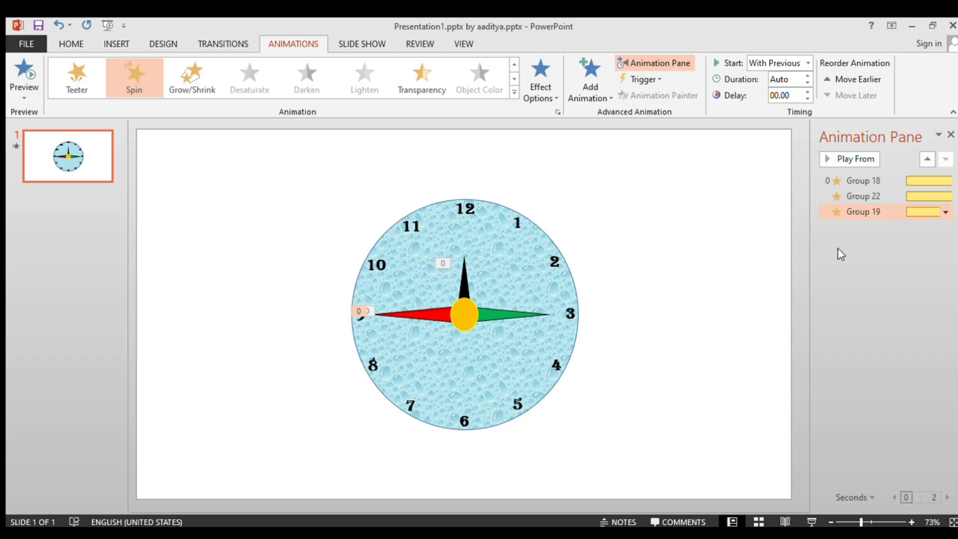
key("ctrl+a")
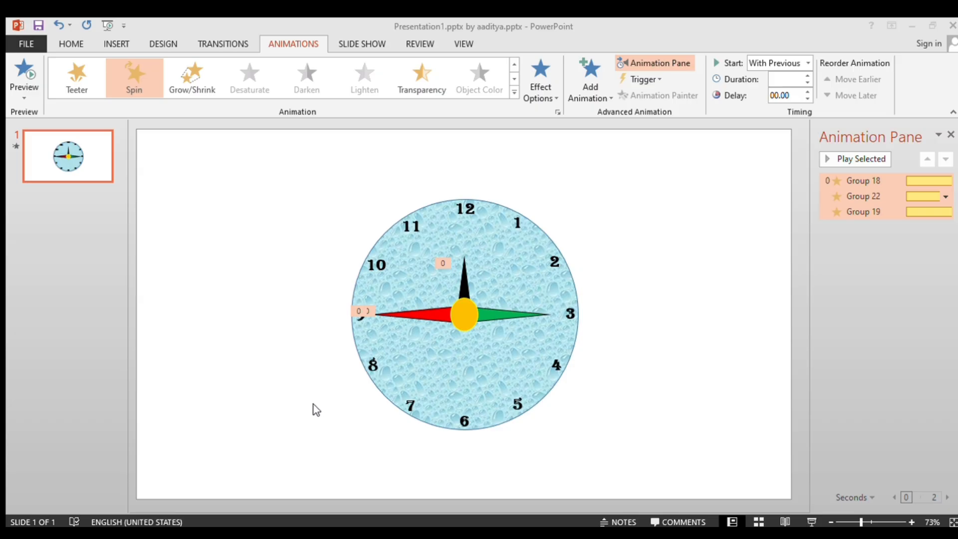
Format the slide background with a picture or texture fill, using the default woven tan texture.
left_click(388, 489)
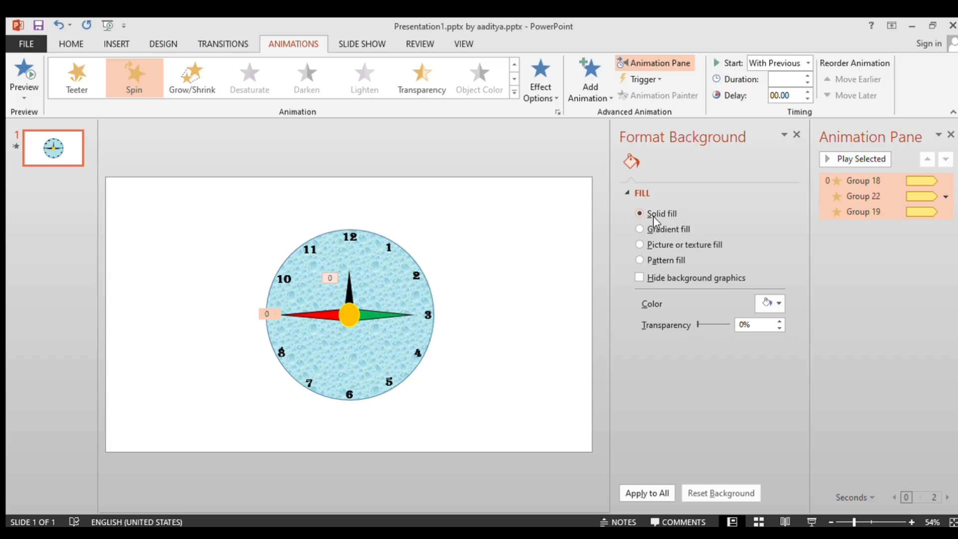
left_click(640, 244)
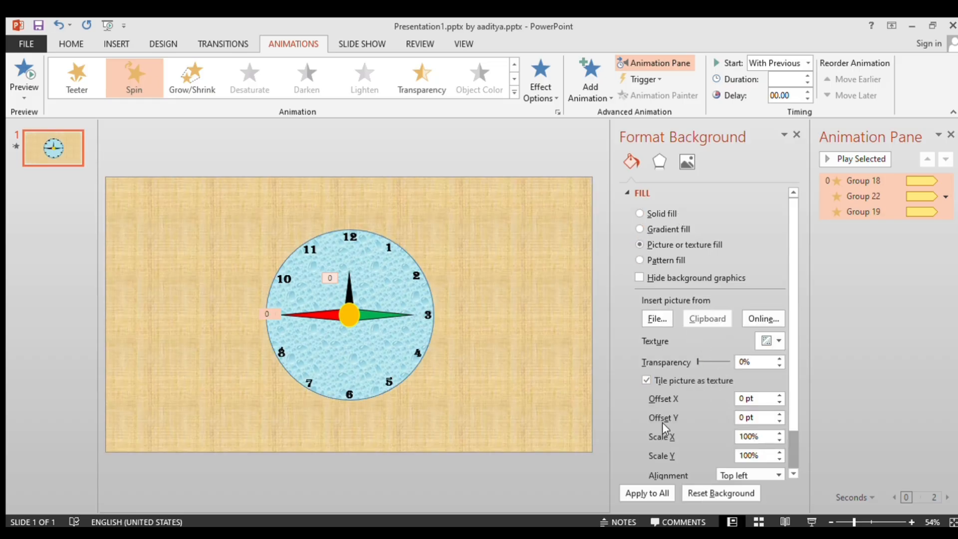
left_click(576, 392)
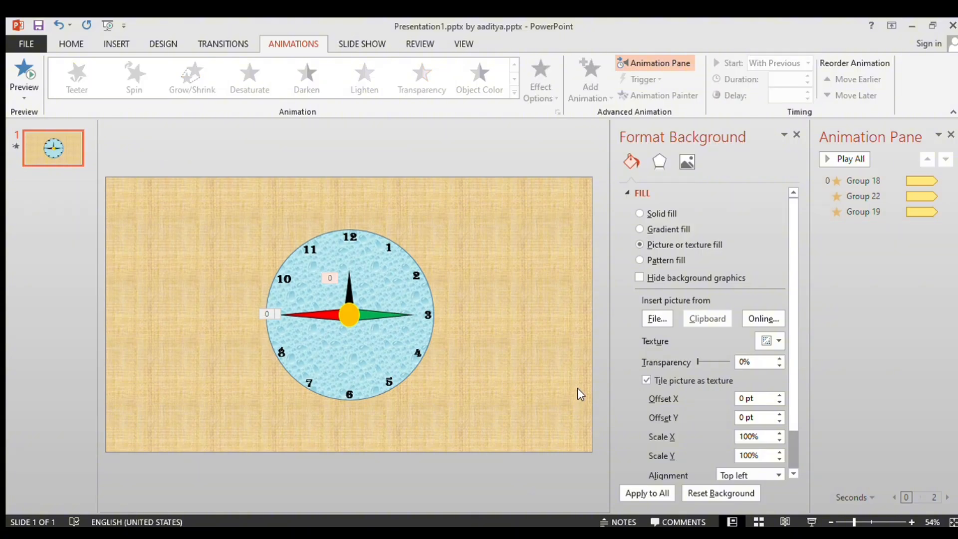
Close the Format Background and Animation panes and run the slide show from the beginning.
left_click(797, 135)
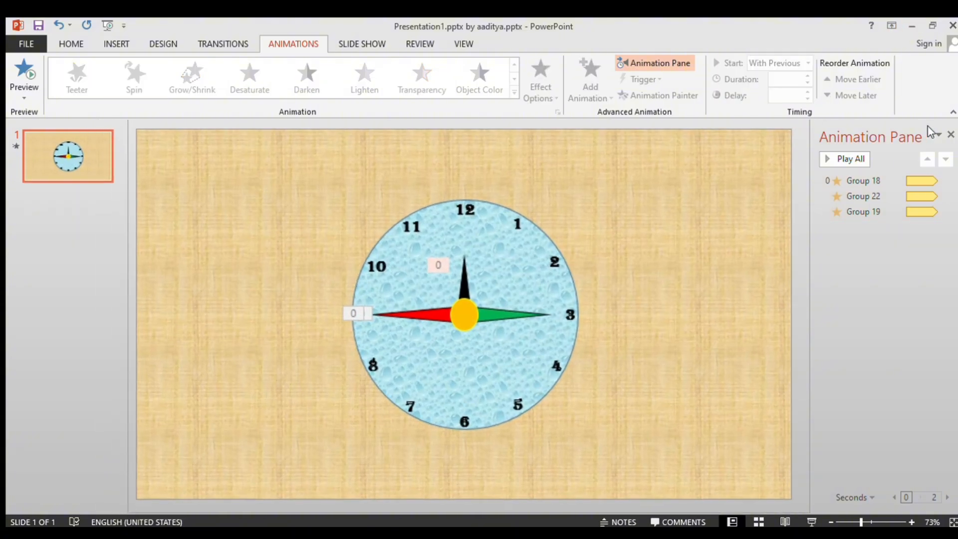
left_click(951, 135)
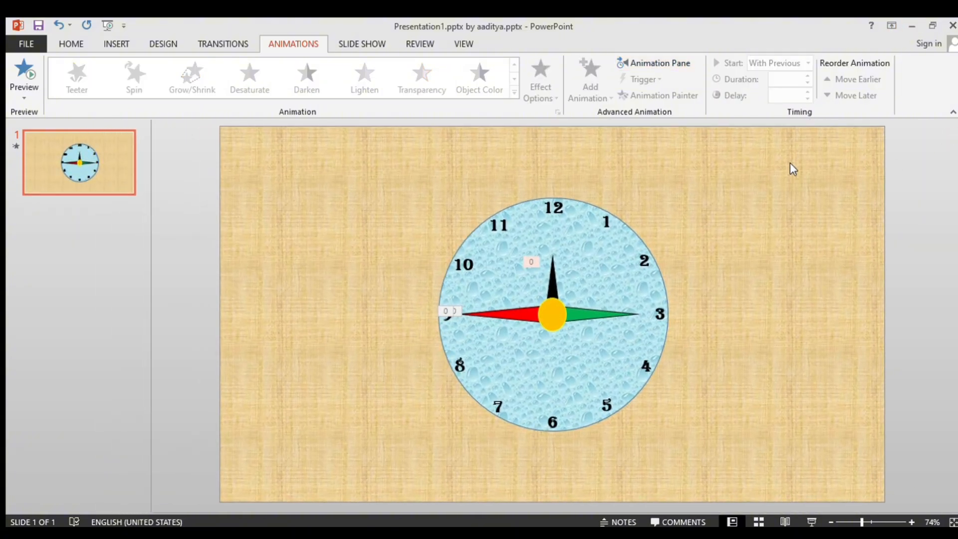
key("F5")
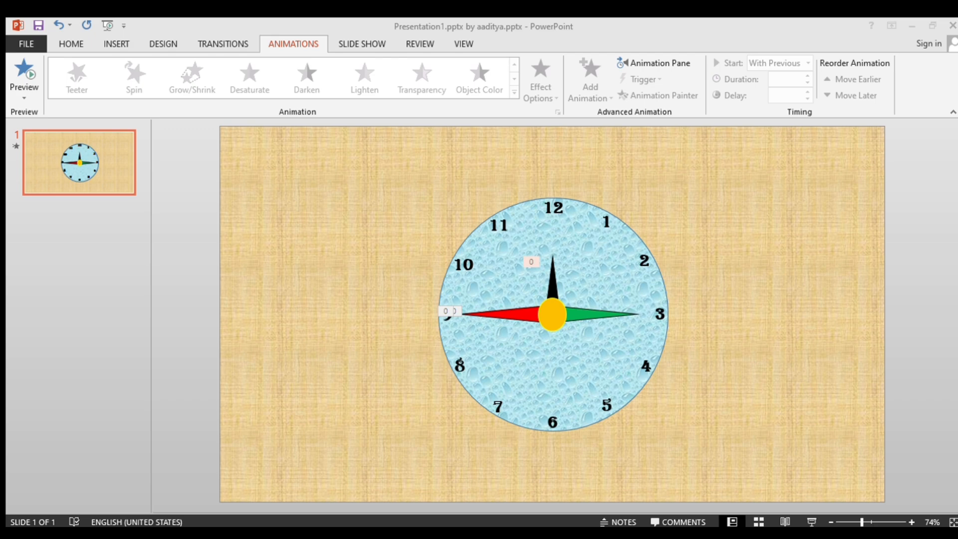